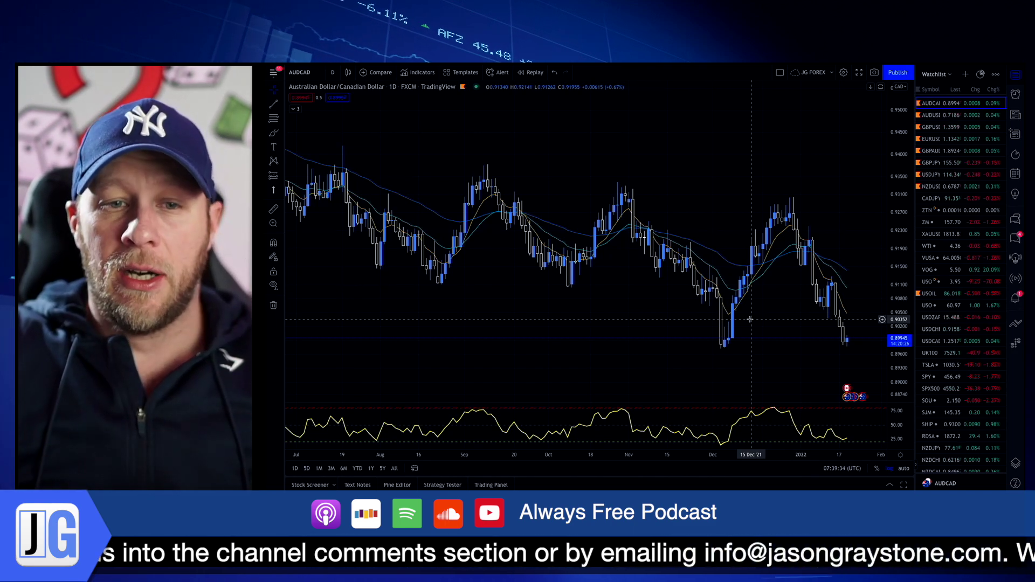
Draw a thin rectangle zone from about 0.8980 to 0.8970, spanning early December 2021 to late January 2022 under the matching lows
scroll(749, 319, "down", 3)
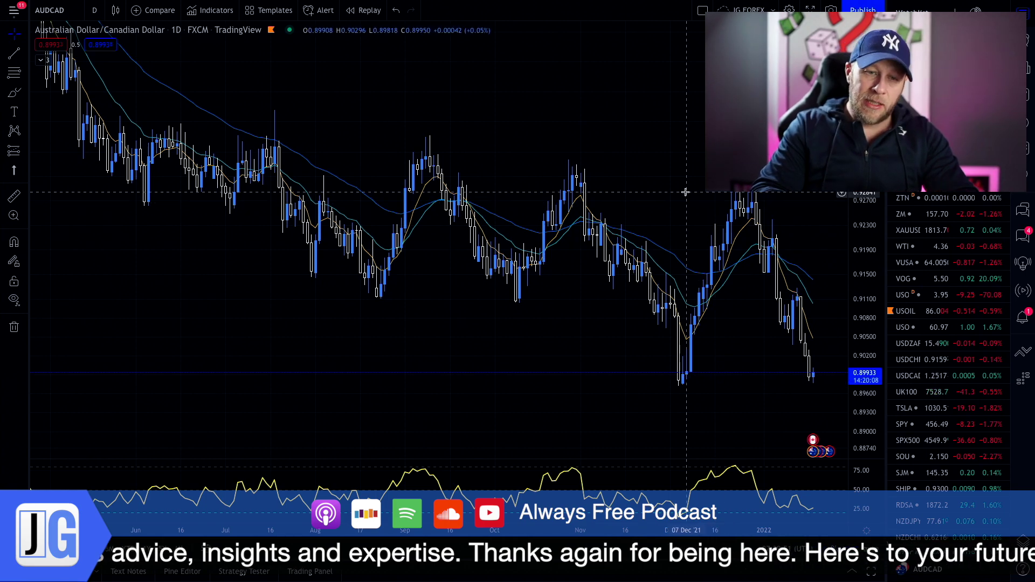
left_click_drag(684, 196, 649, 230)
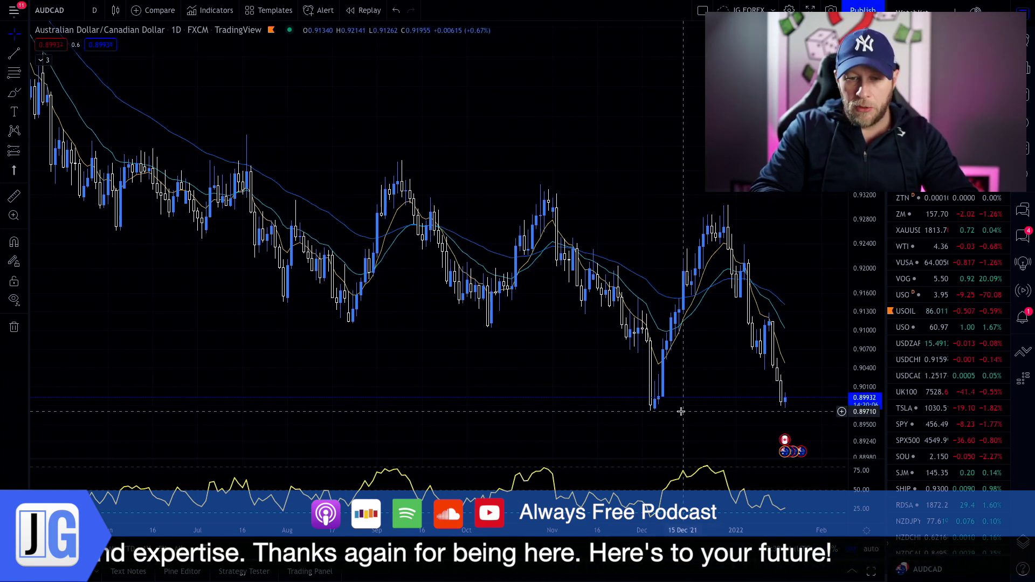
left_click(24, 94)
left_click(61, 138)
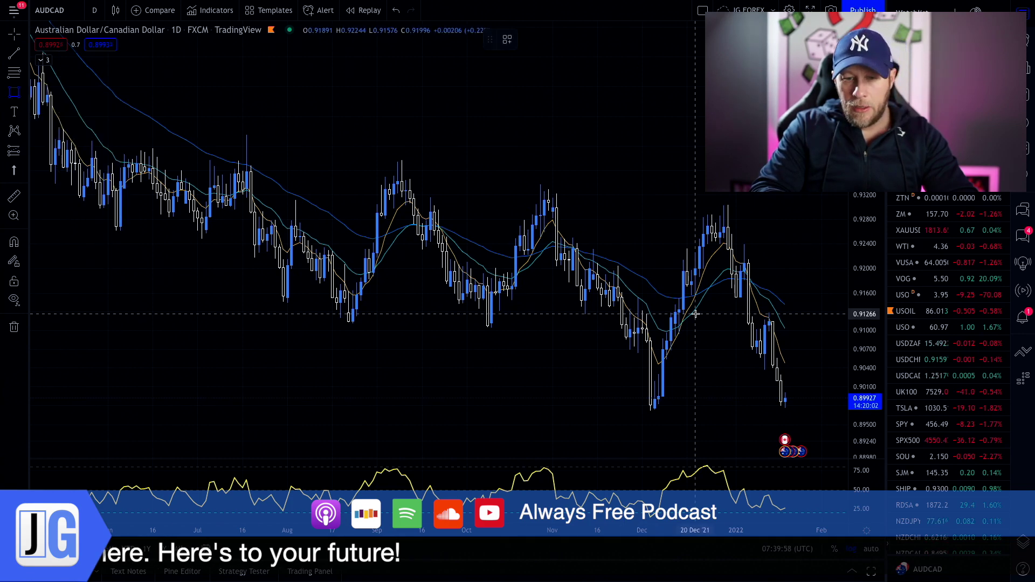
mouse_move(640, 412)
left_mouse_down()
mouse_move(811, 393)
mouse_move(818, 405)
left_mouse_up()
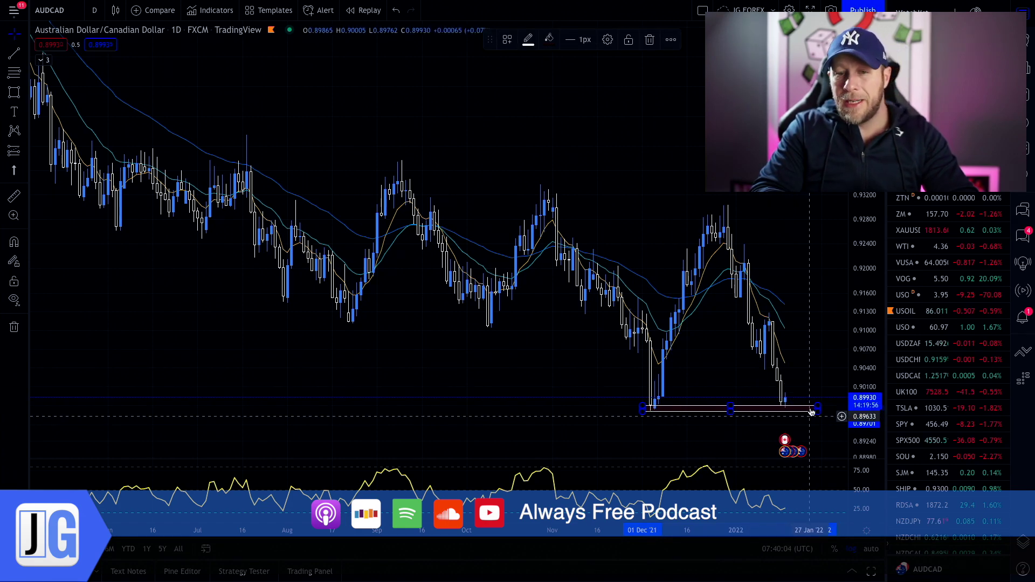
Switch the AUDCAD chart to the 4-hour timeframe
scroll(797, 349, "up", 5)
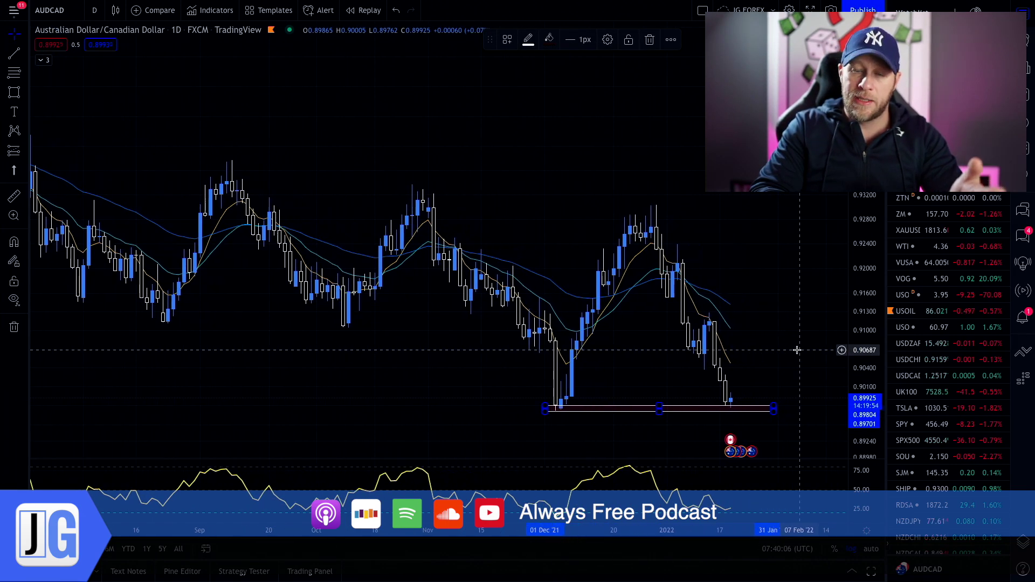
scroll(797, 350, "up", 4)
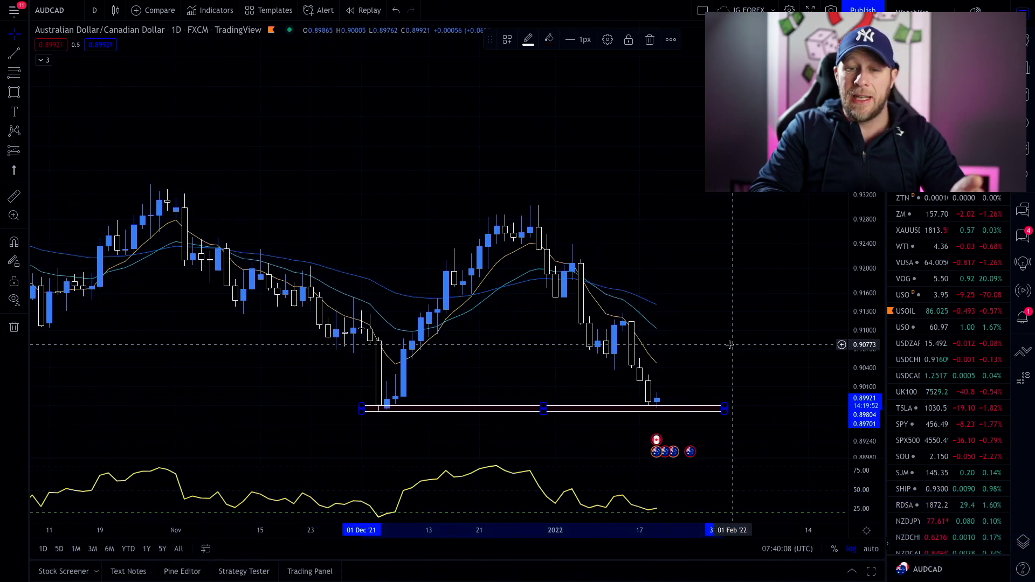
left_click_drag(730, 342, 690, 277)
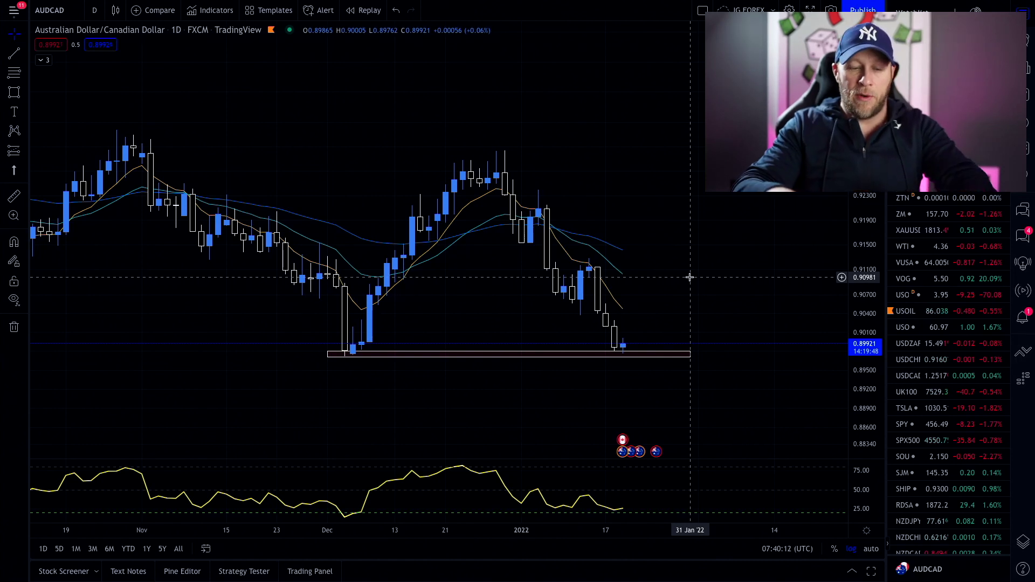
type("240")
key("Return")
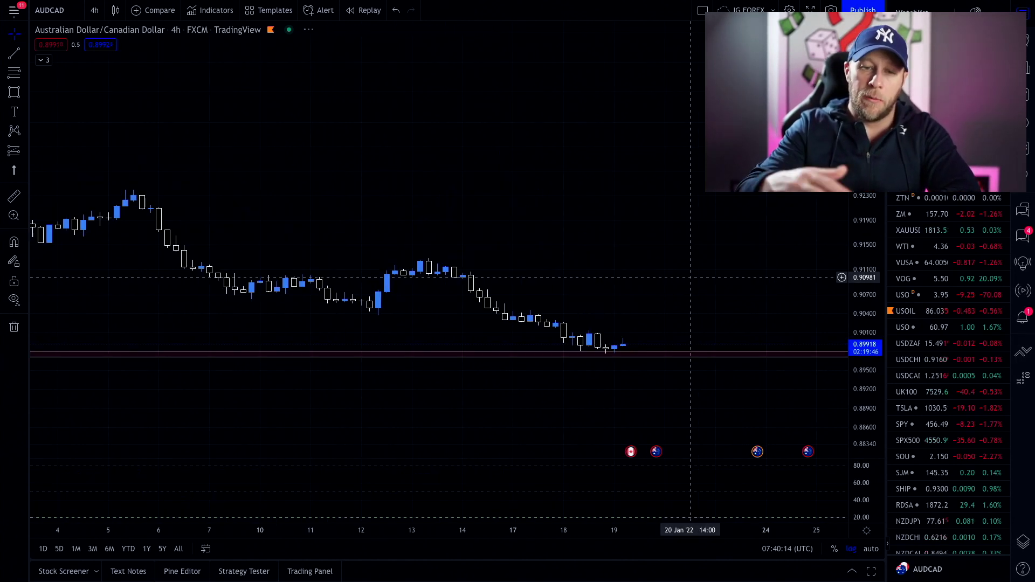
Examine the 4-hour price action and the oscillator around the support zone, comparing the December and January lows
left_click_drag(862, 261, 862, 226)
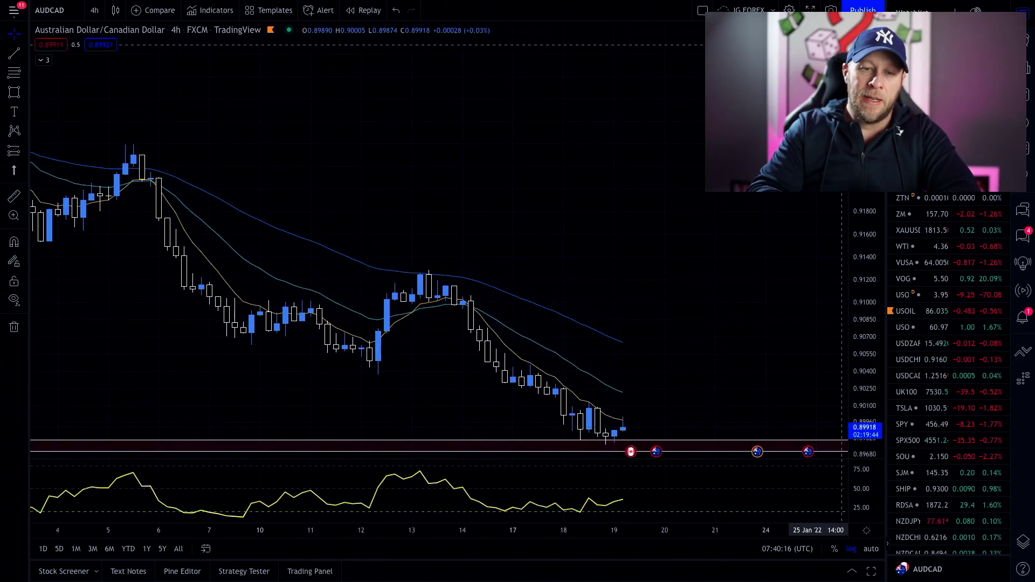
scroll(586, 141, "down", 5)
scroll(586, 139, "down", 2)
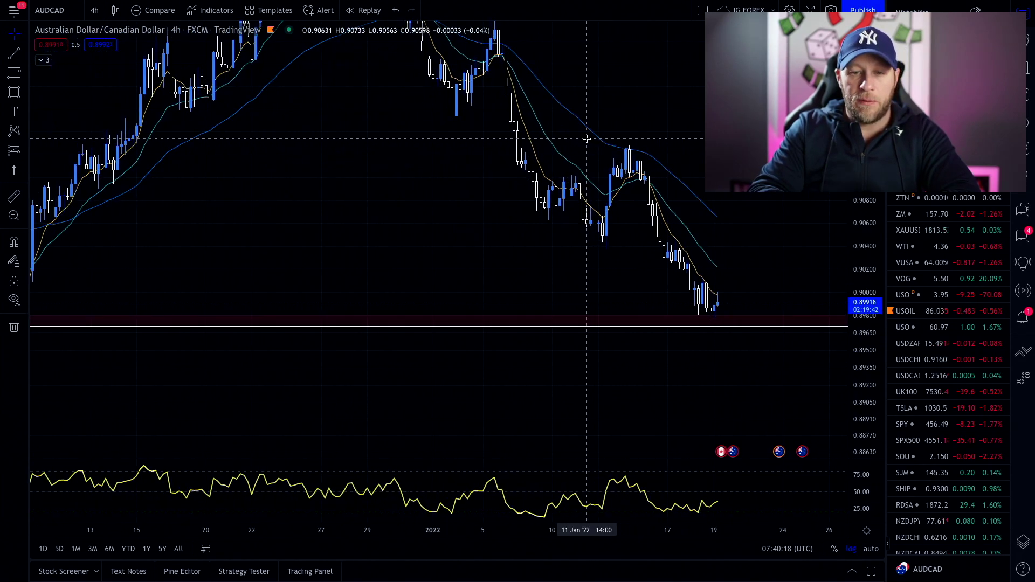
left_click_drag(865, 269, 865, 238)
scroll(750, 224, "up", 3)
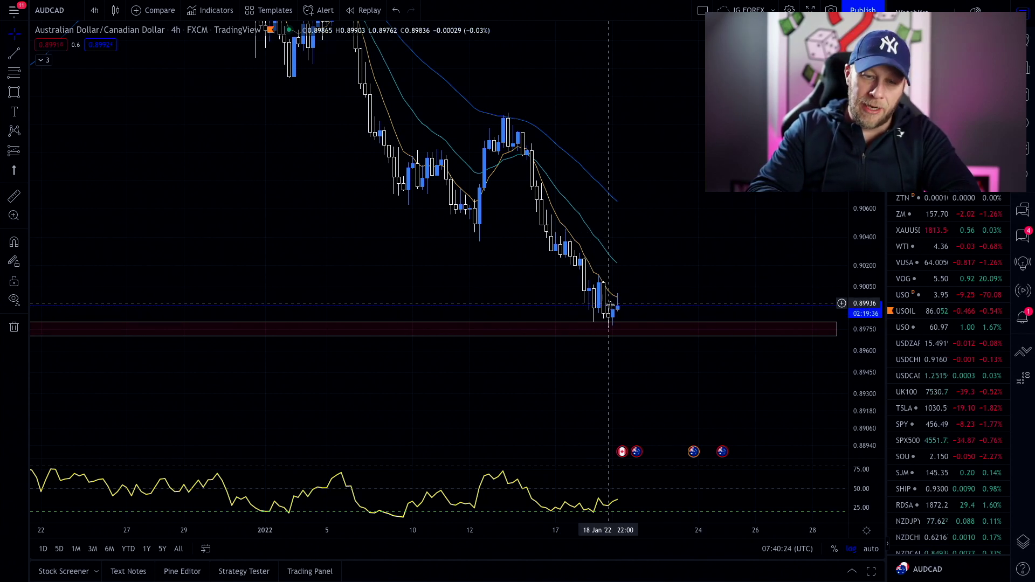
scroll(623, 308, "down", 4)
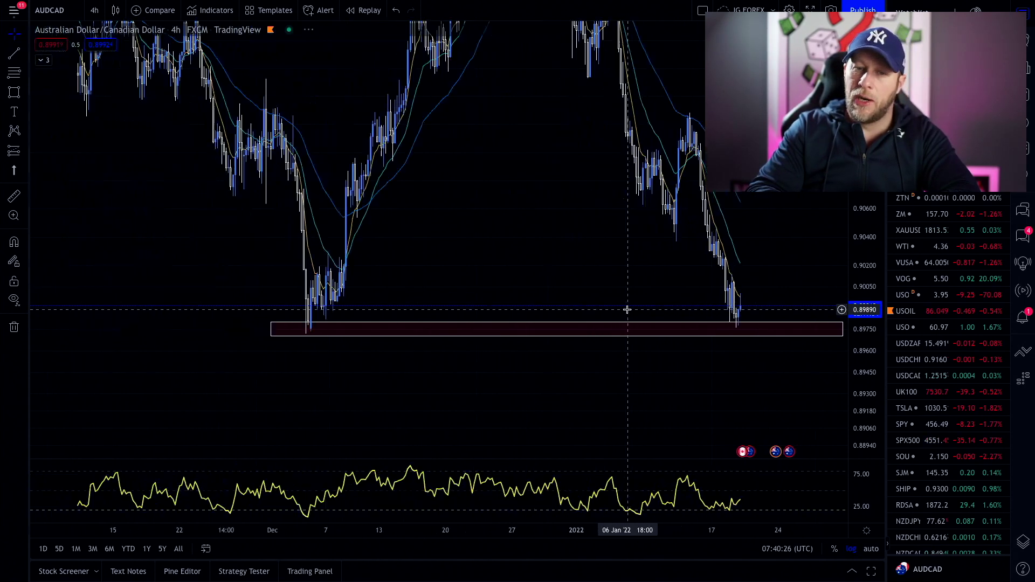
scroll(626, 311, "up", 2)
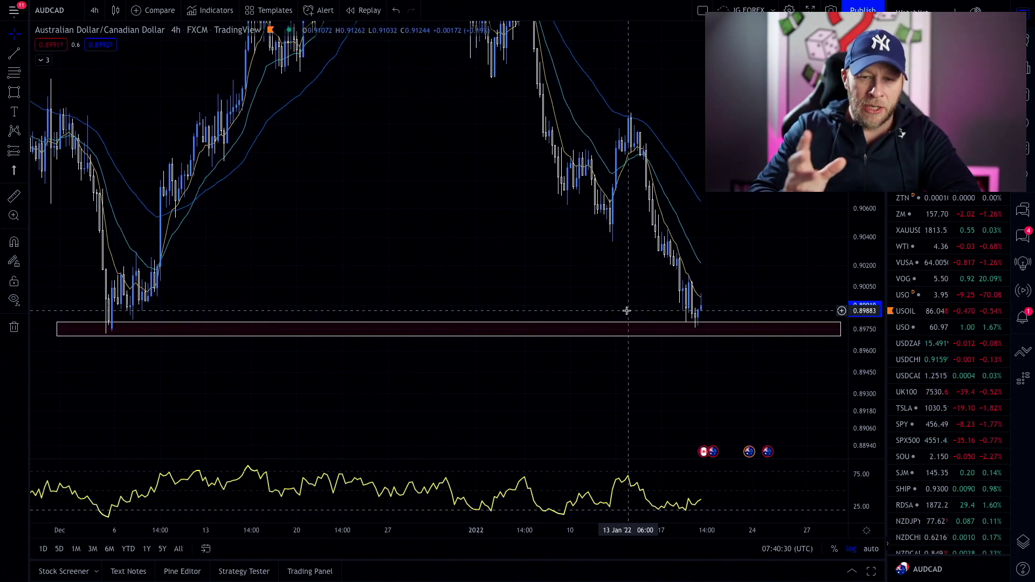
scroll(627, 311, "left", 5)
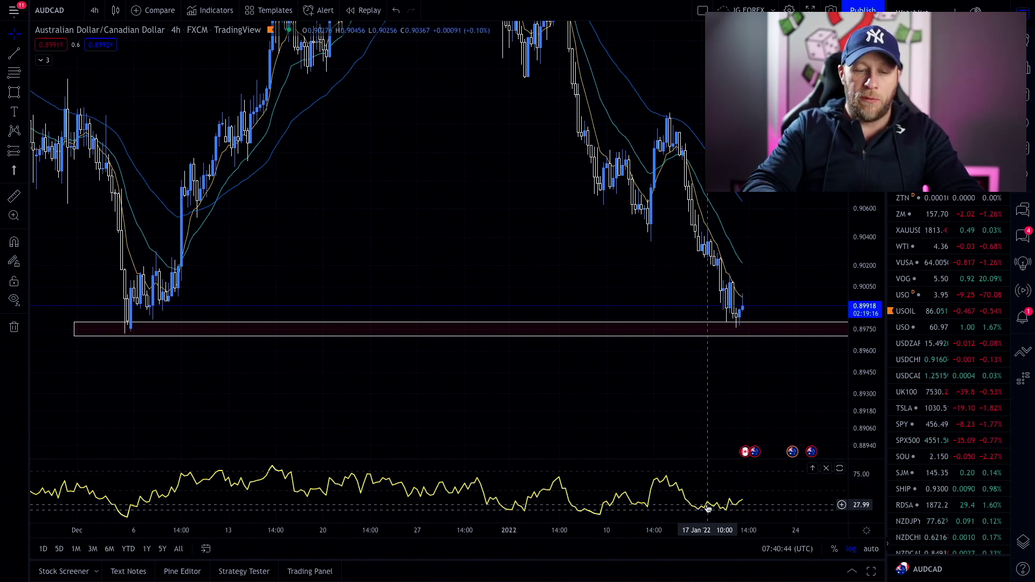
Switch the AUDCAD chart to the 1-hour timeframe and frame the latest candles above the support zone
type("60")
key("Return")
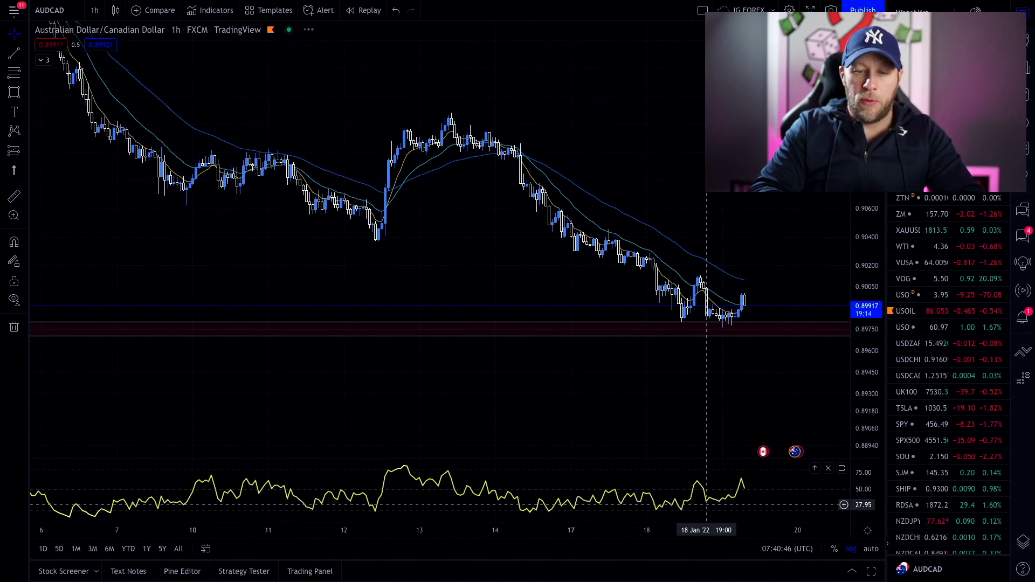
scroll(765, 386, "up", 3)
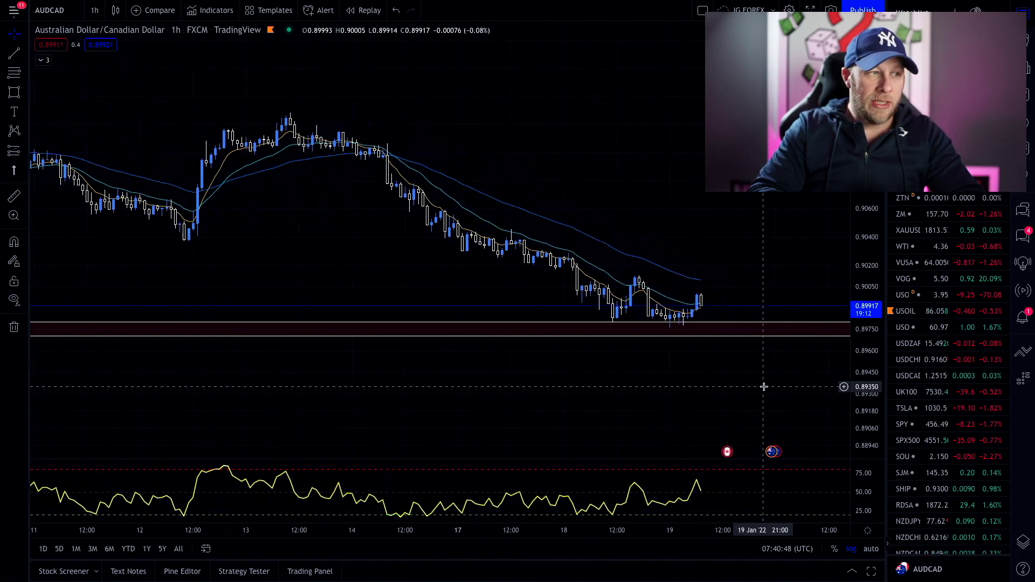
scroll(776, 302, "up", 1)
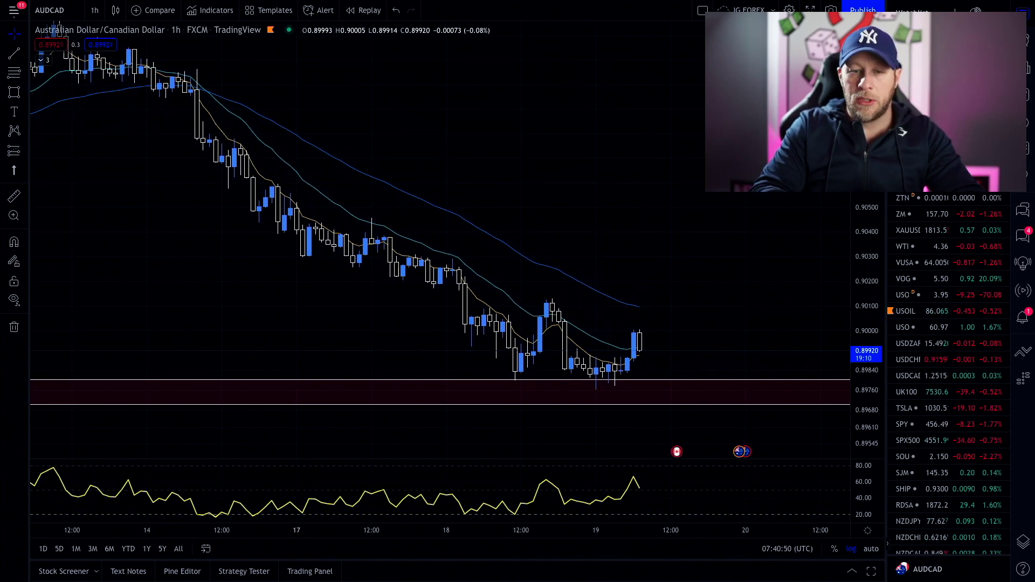
scroll(780, 271, "up", 2)
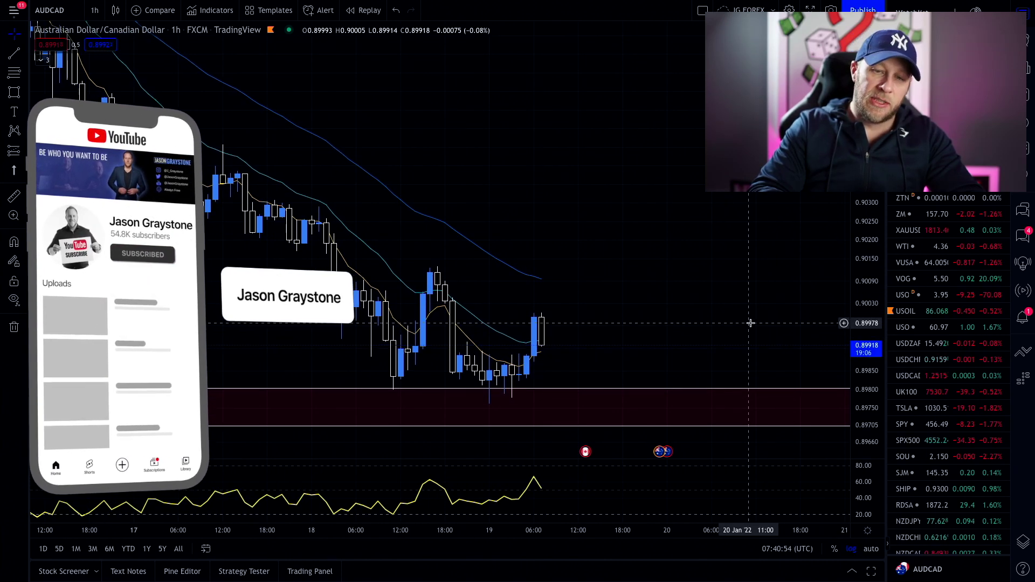
left_click_drag(760, 223, 813, 223)
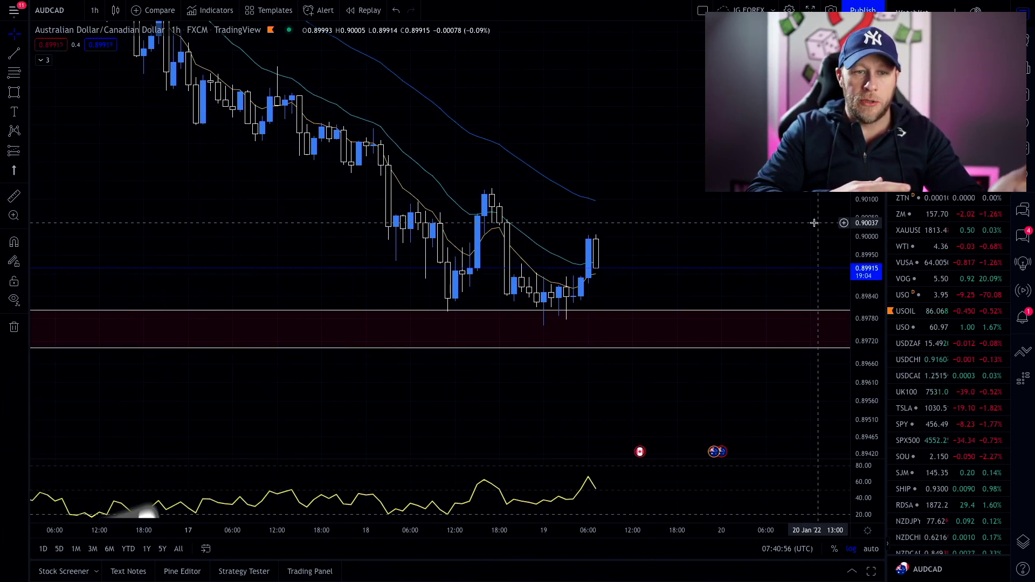
Mark the 18 January 11:00 low with an up arrow and draw a rising trend line along the oscillator lows from about 19.6 to 34.8
left_click(15, 170)
left_click(448, 320)
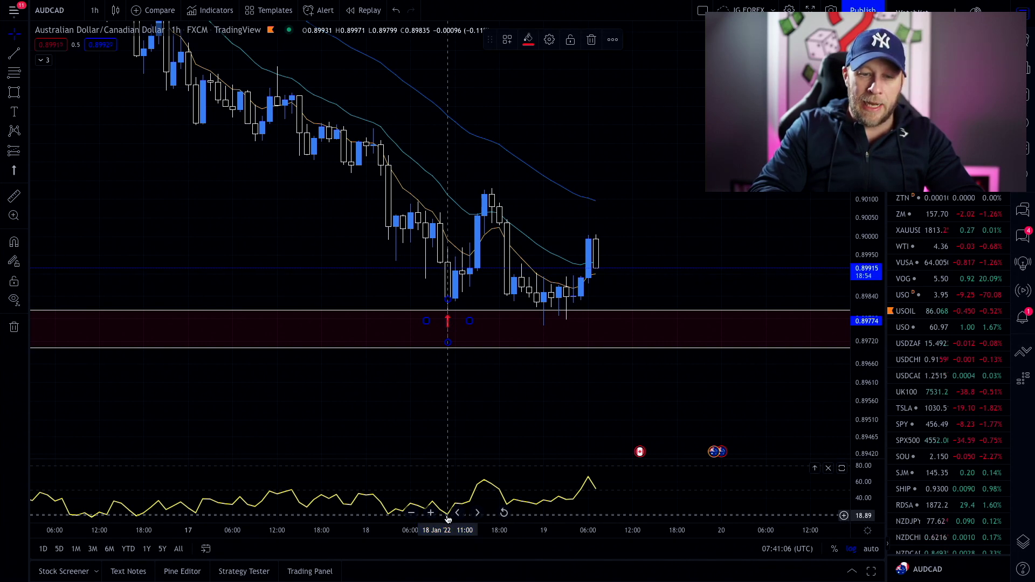
left_click(16, 57)
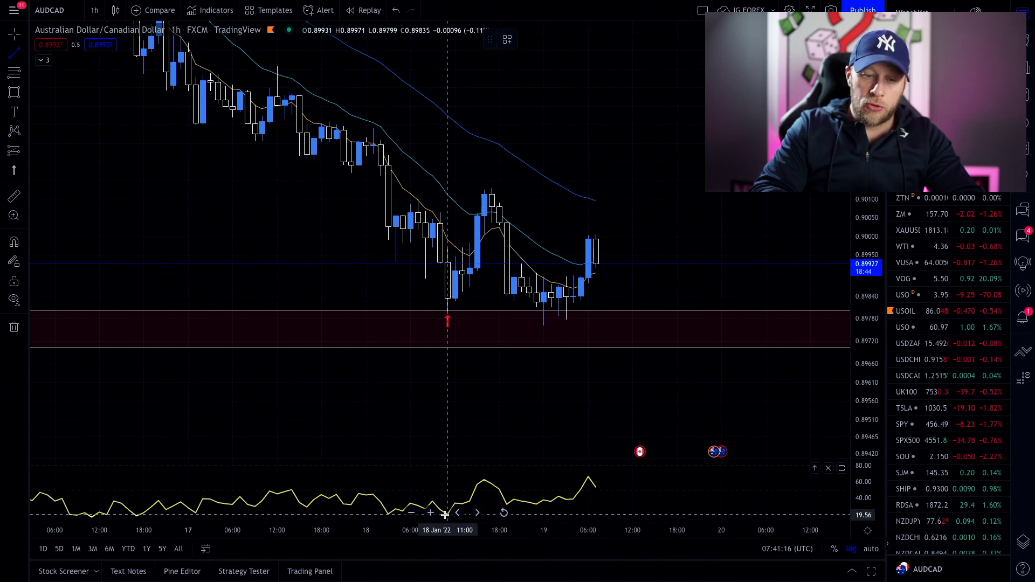
mouse_move(446, 514)
left_mouse_down()
mouse_move(508, 480)
mouse_move(515, 502)
left_mouse_up()
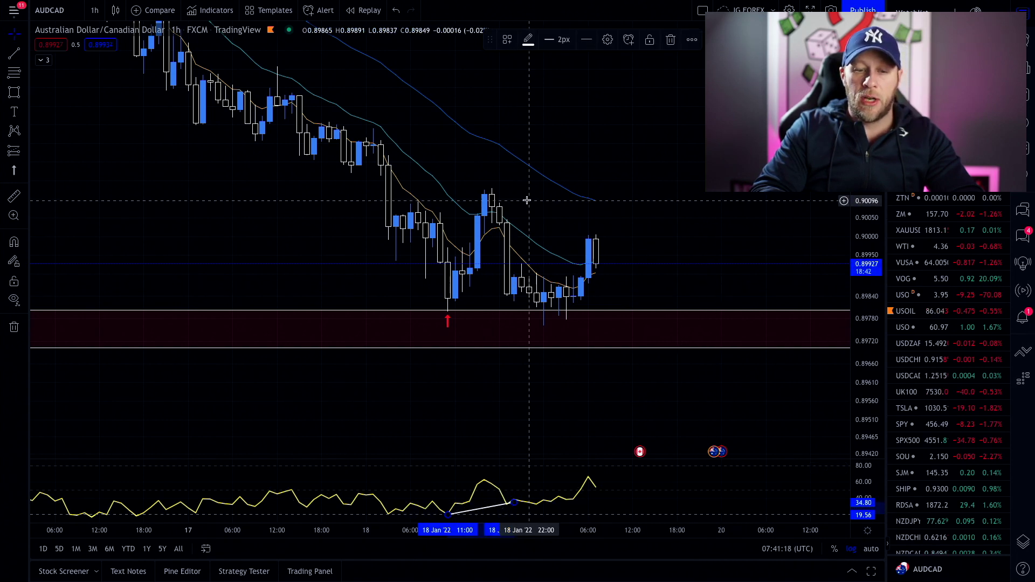
Draw a horizontal trend line at 0.89835 across the 18 January candle bodies and place a second up arrow at the 20:00 candle
left_click(15, 52)
left_click(433, 298)
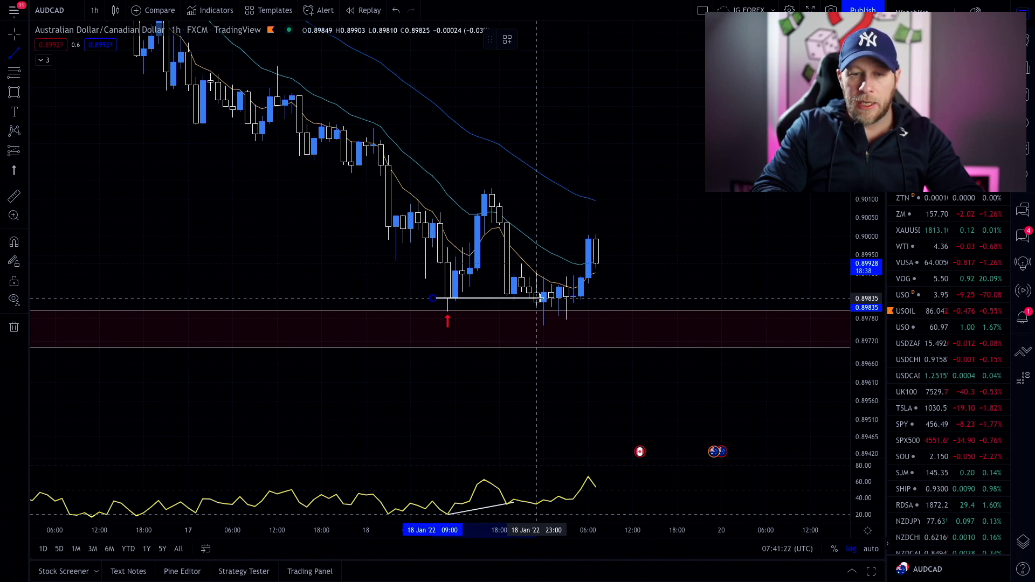
left_click(538, 298)
left_click(13, 171)
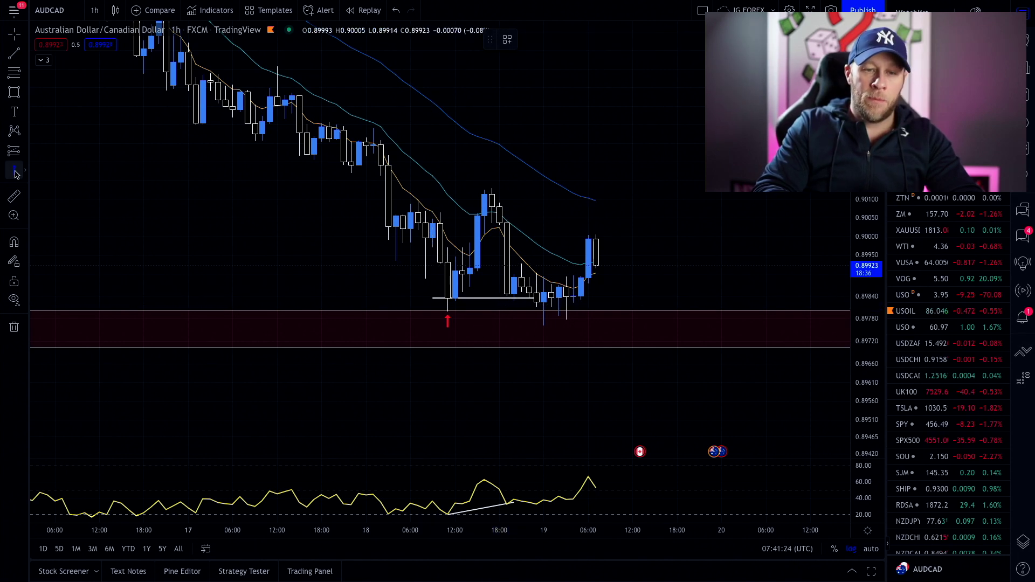
left_click(512, 307)
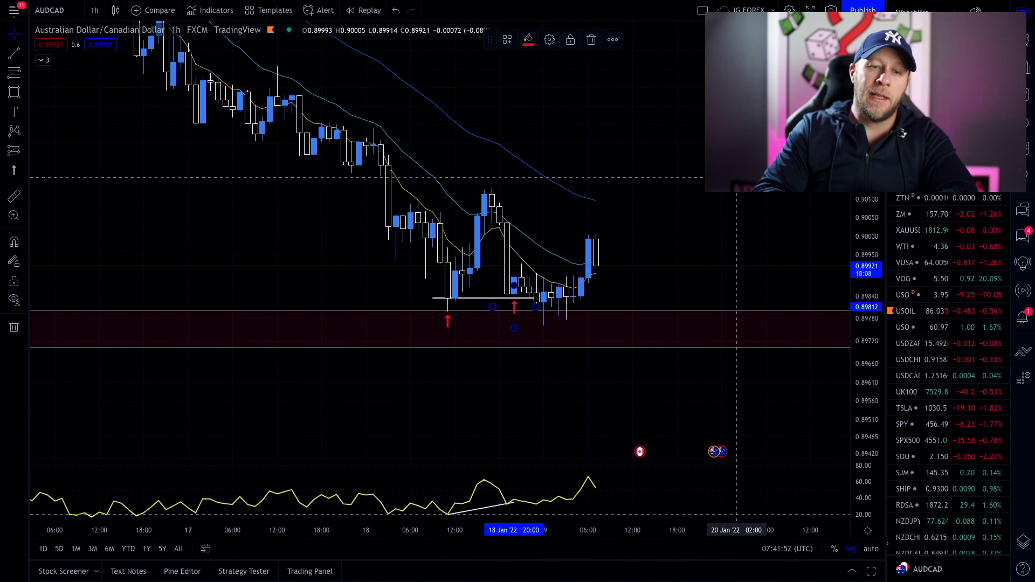
Add a long position beside the latest candles with entry at 0.89888, target at 0.90116 and stop at 0.89708
scroll(729, 178, "down", 5)
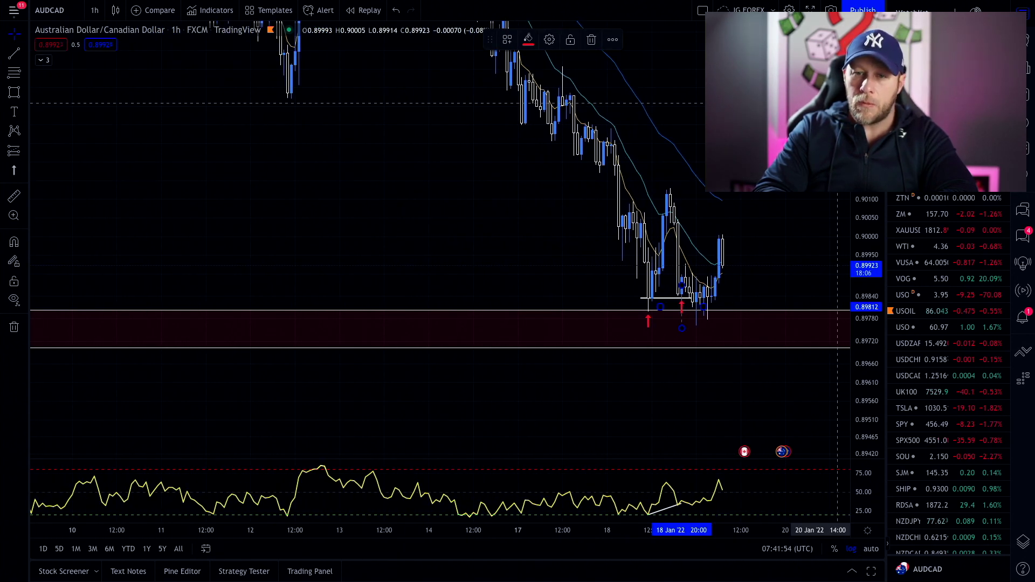
left_click_drag(755, 216, 635, 211)
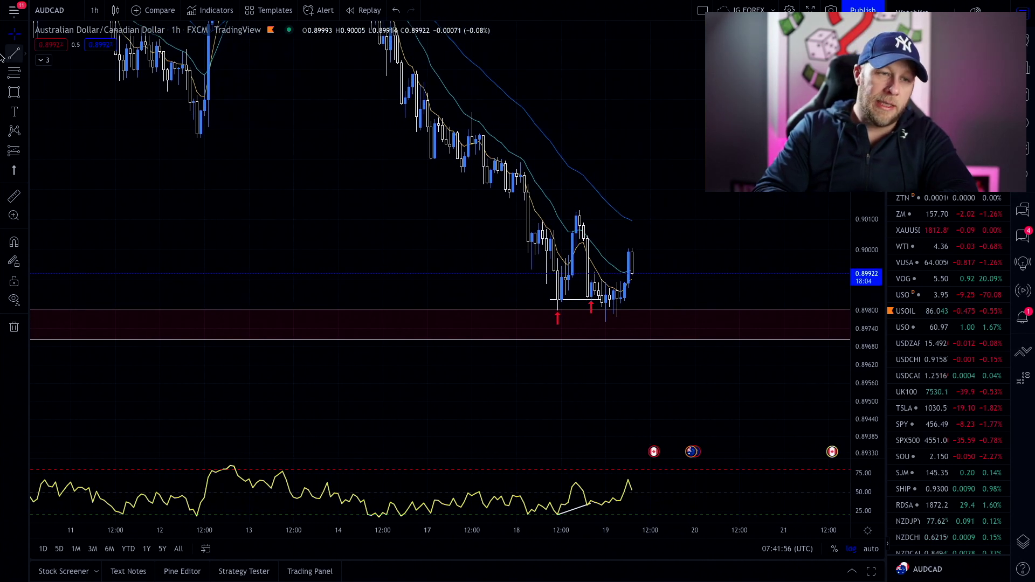
left_click(14, 152)
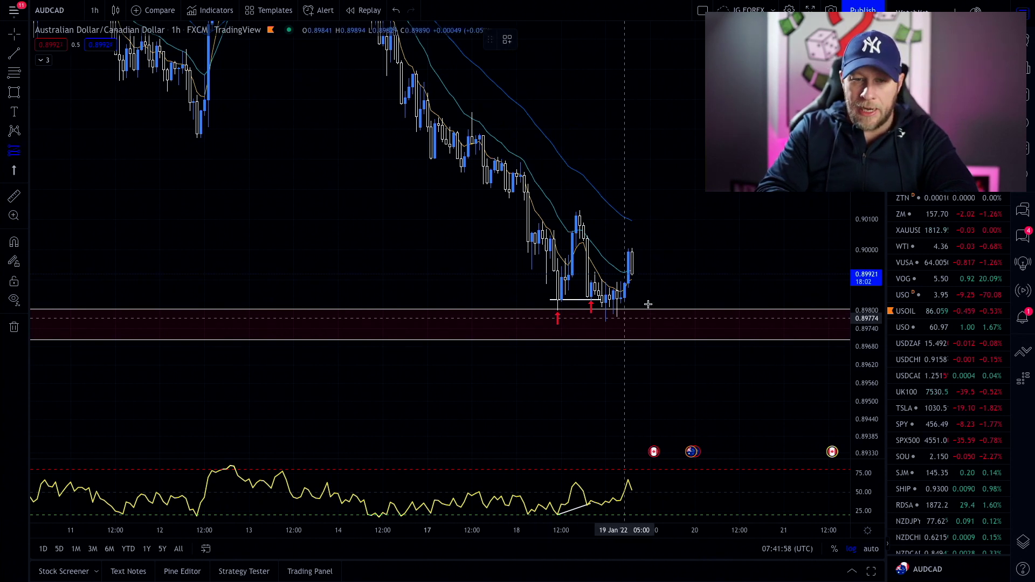
left_click(669, 284)
left_click_drag(671, 193, 671, 215)
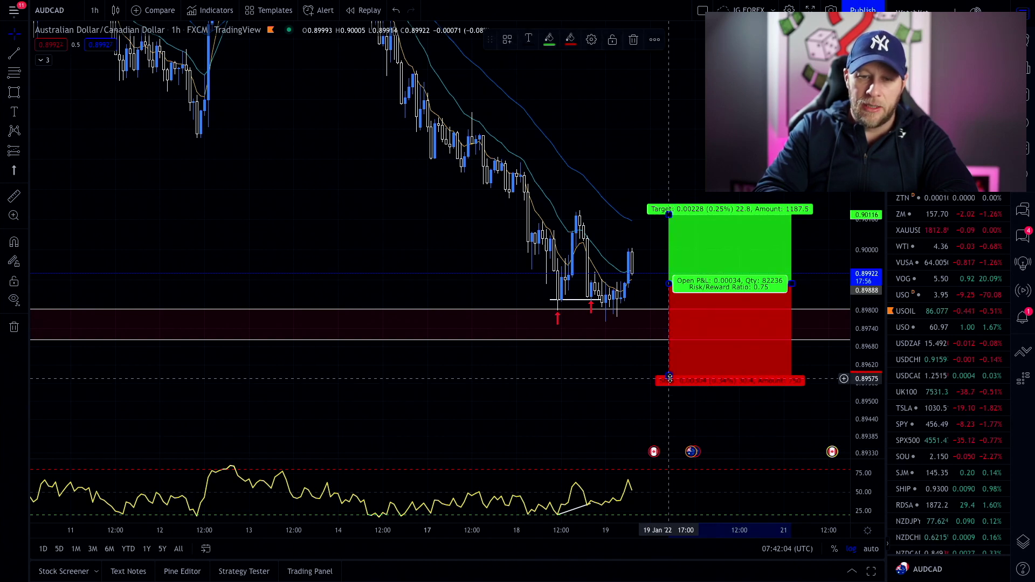
left_click_drag(669, 378, 666, 339)
left_click(658, 160)
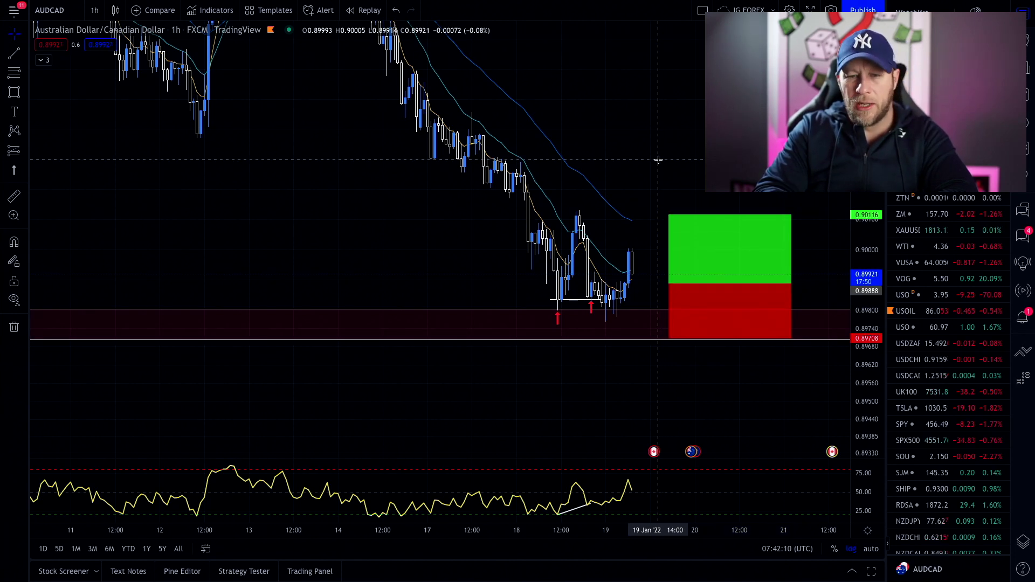
Examine the planned long position against the recent 1-hour price action and the marked lows
scroll(658, 160, "right", 5)
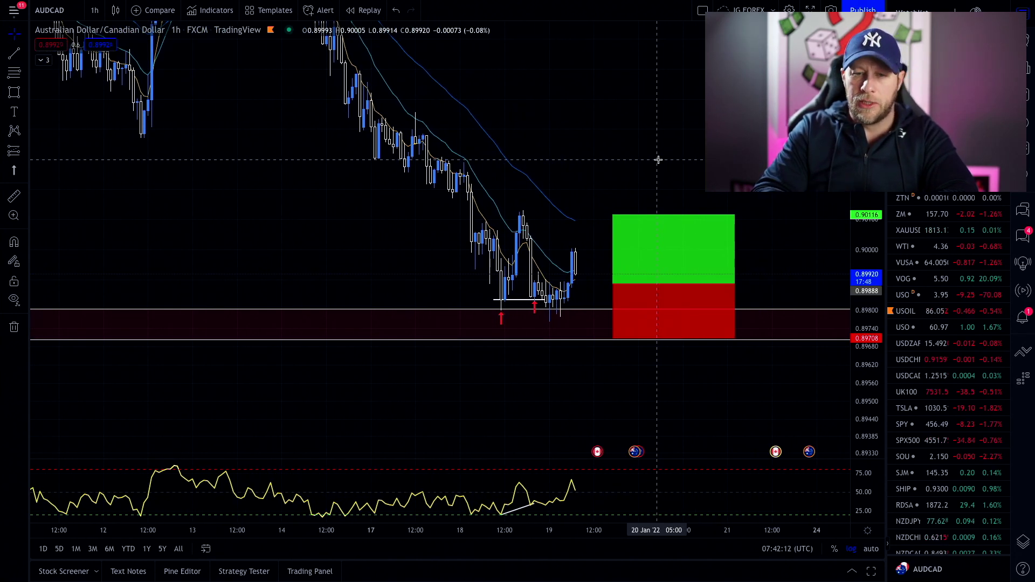
scroll(747, 72, "down", 5)
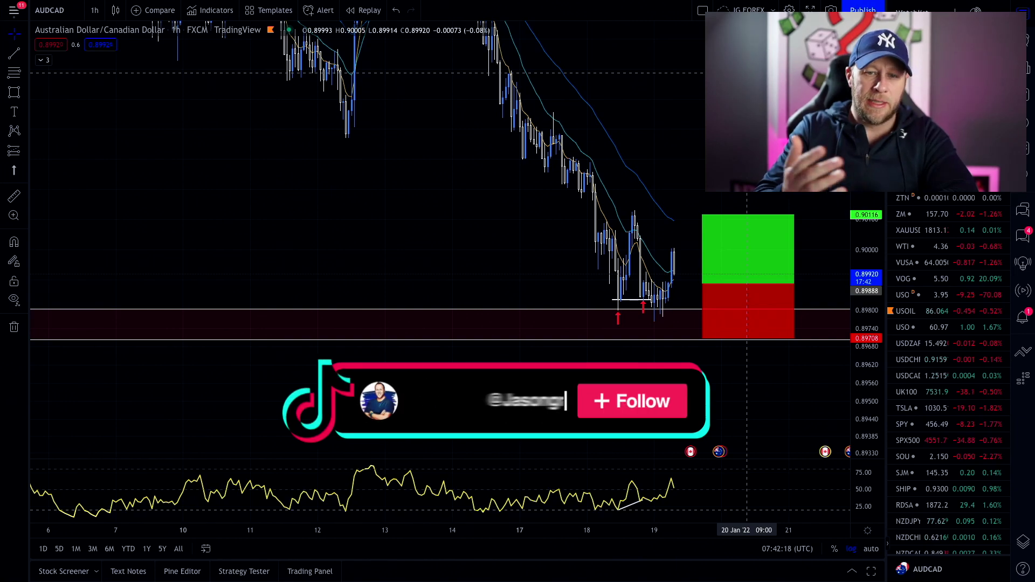
scroll(747, 72, "up", 2)
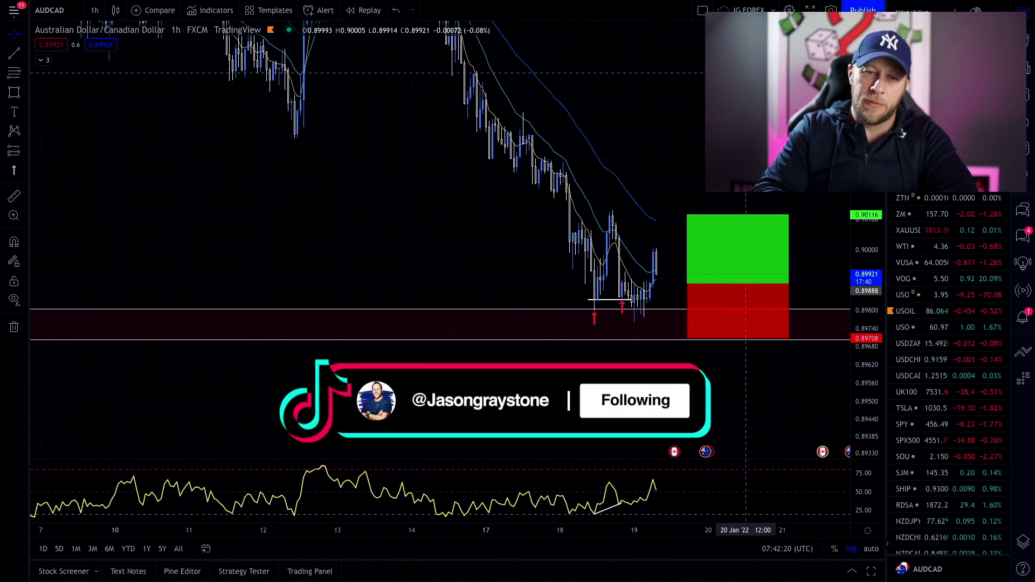
scroll(746, 72, "up", 3)
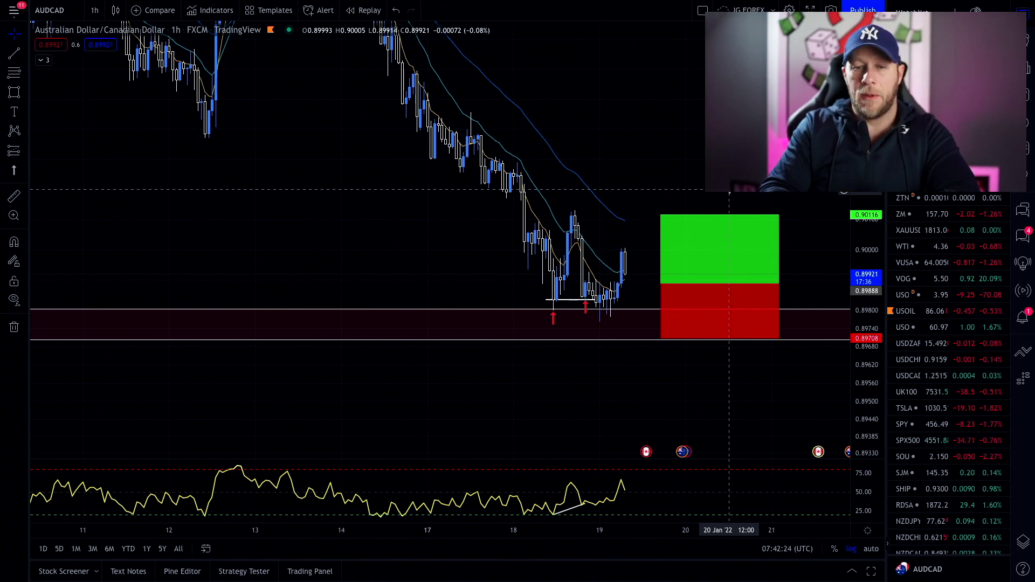
scroll(729, 190, "up", 2)
left_click(722, 227)
scroll(722, 228, "up", 2)
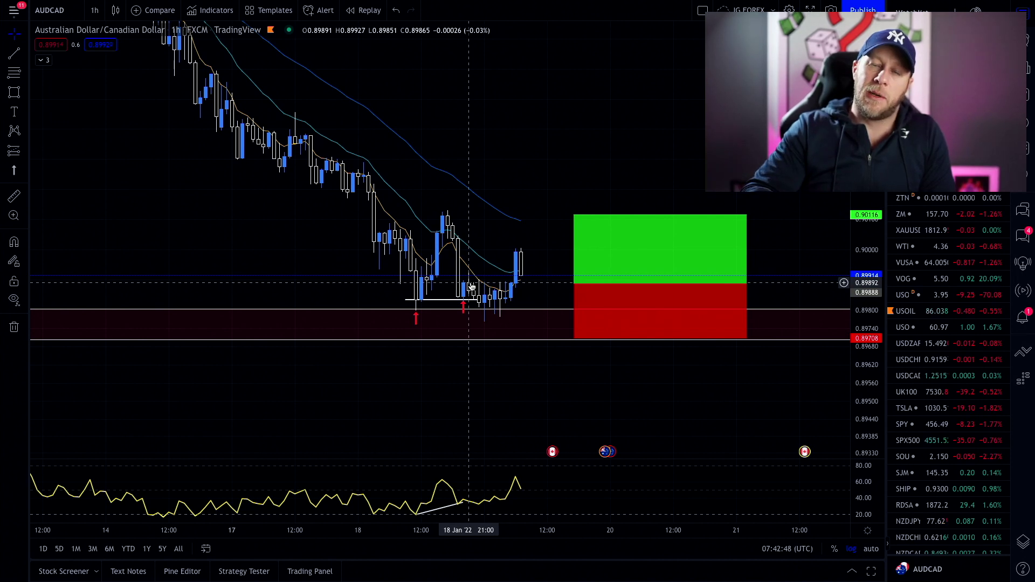
left_click_drag(496, 194, 520, 188)
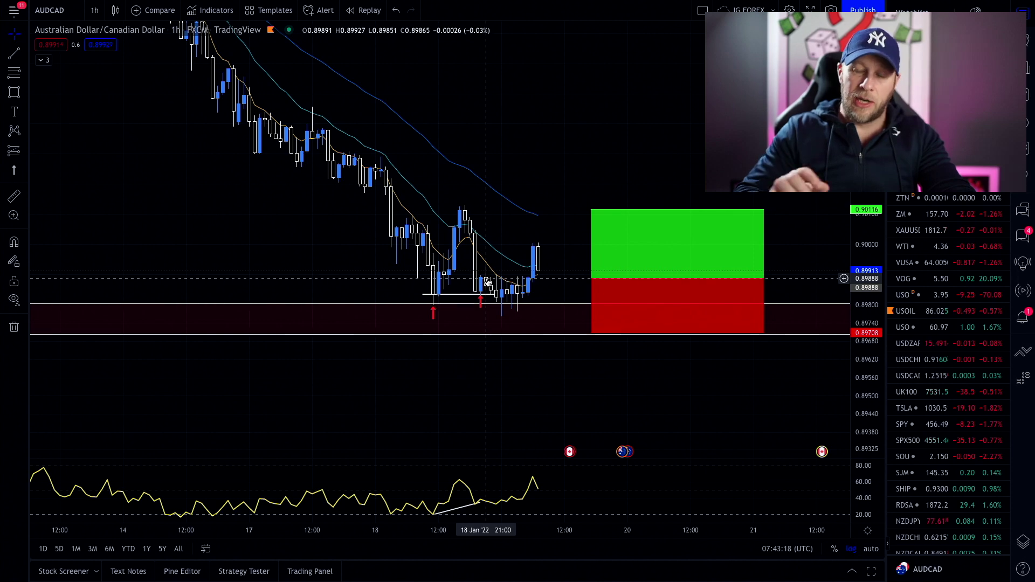
scroll(487, 283, "up", 4)
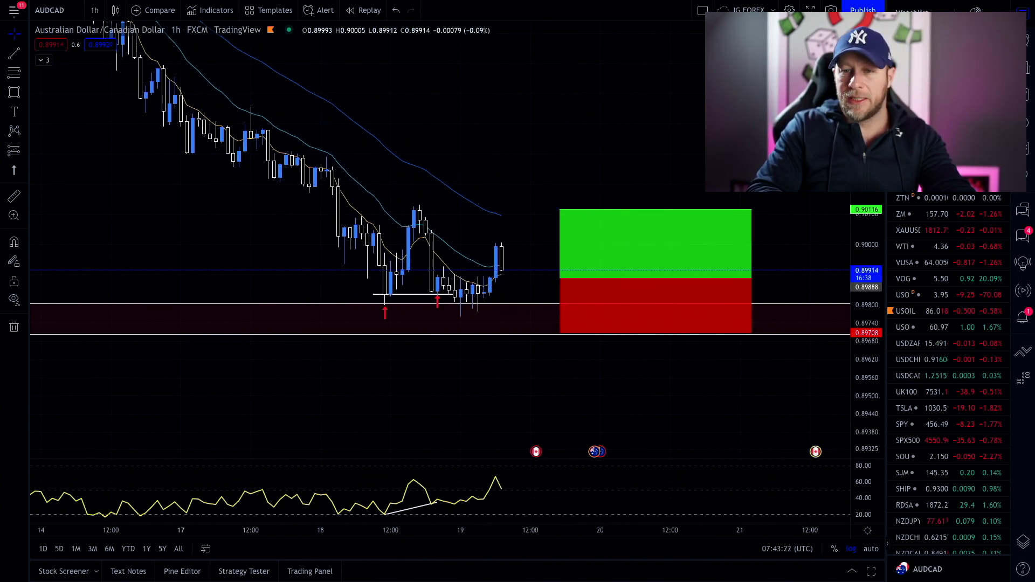
Switch the chart to GBPUSD on the 15-minute interval and frame the short position drawn on 18 January
key("Down")
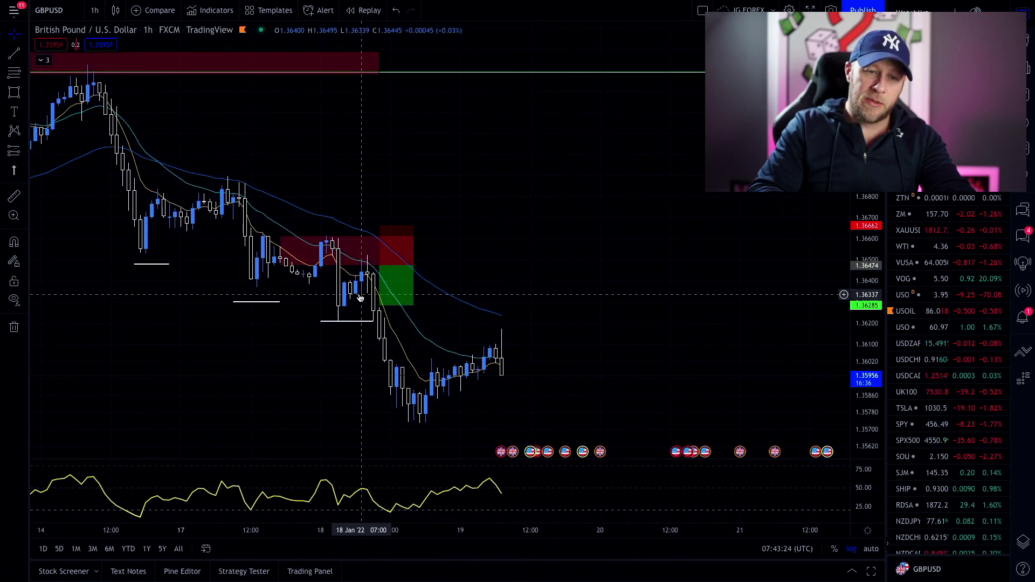
left_click_drag(441, 219, 593, 177)
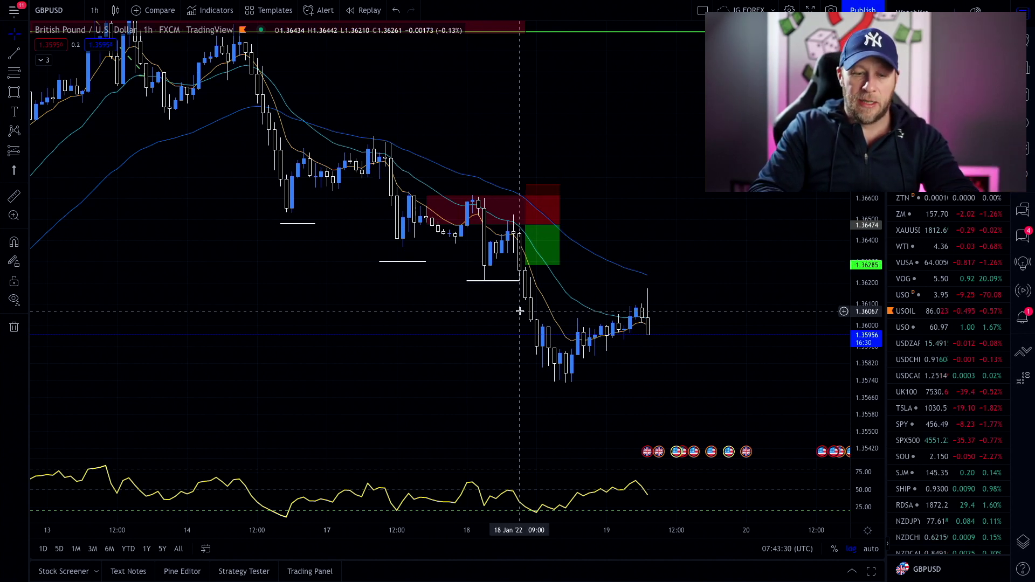
type("15")
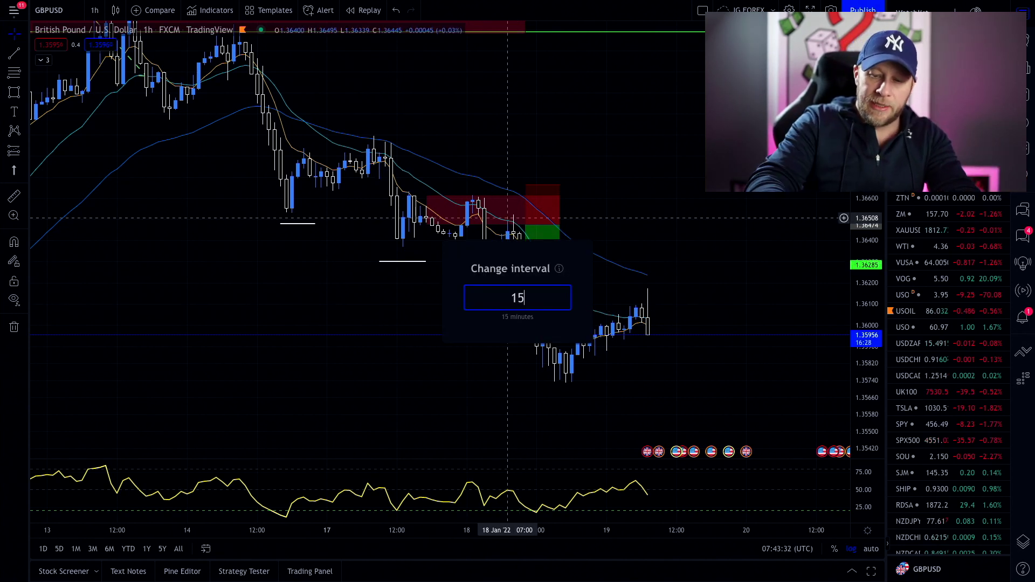
key("Return")
scroll(663, 226, "up", 3)
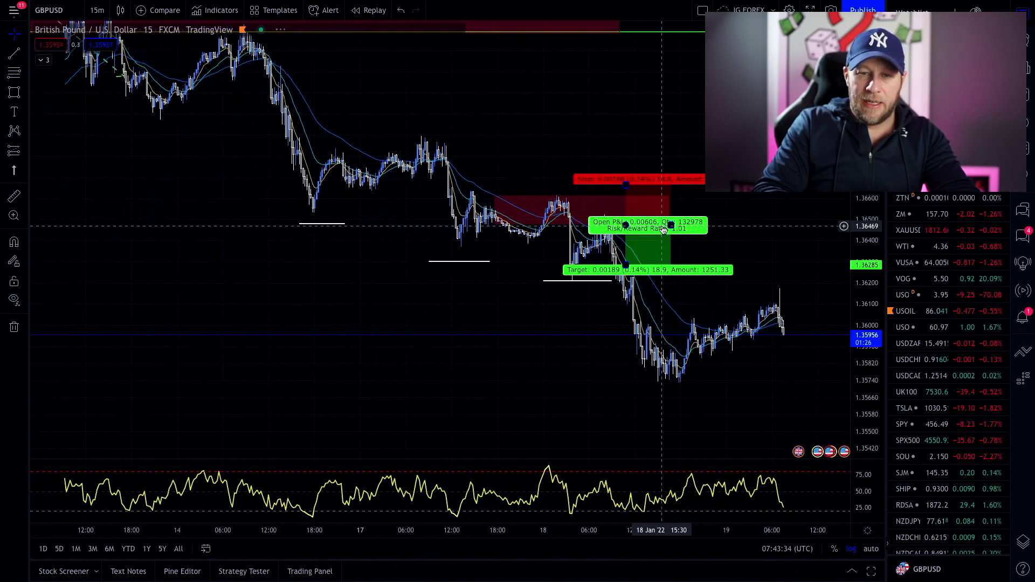
scroll(663, 226, "up", 3)
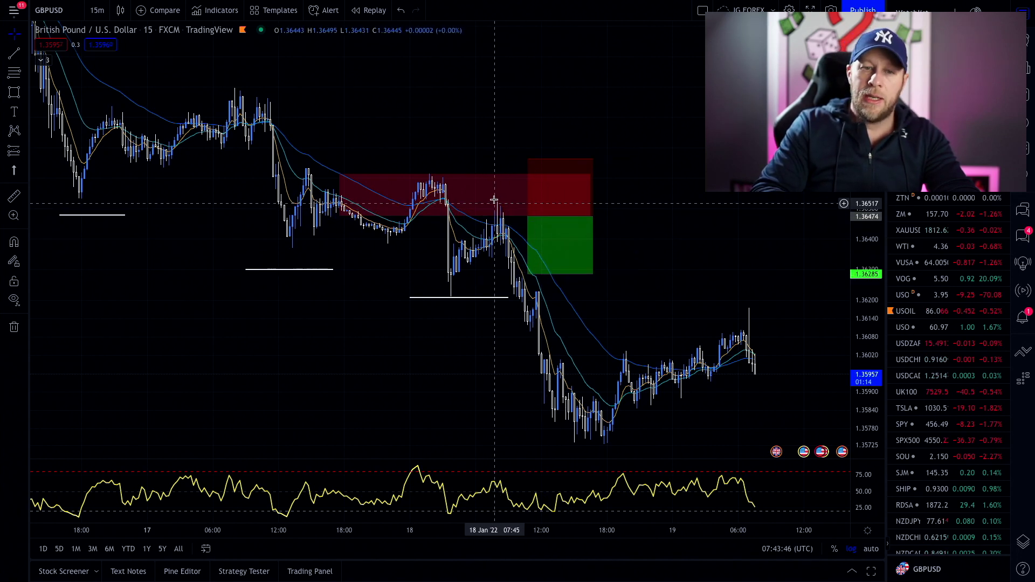
Raise the entry of the GBPUSD short position to 1.36523
left_click_drag(527, 216, 530, 204)
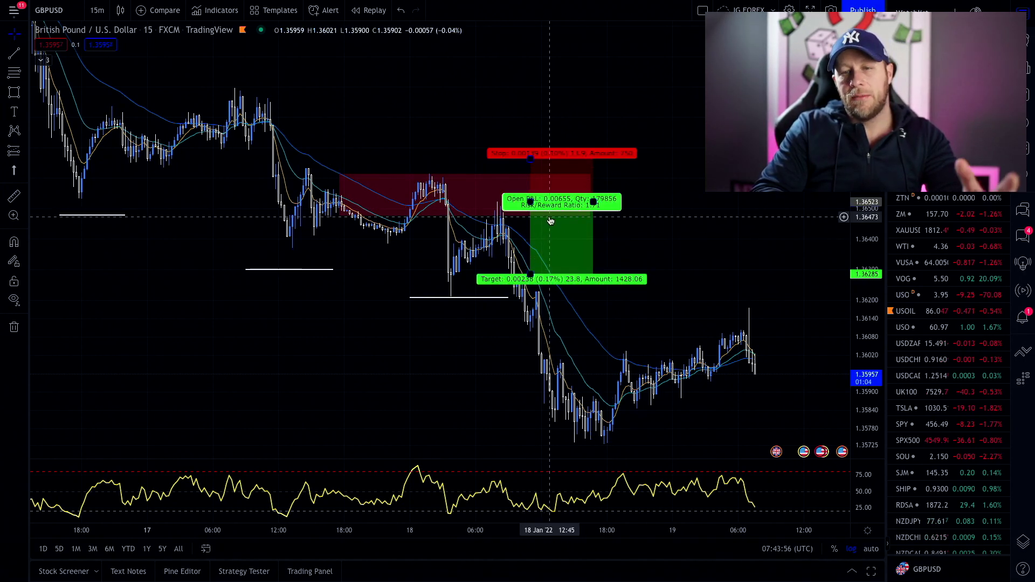
left_click_drag(475, 158, 485, 138)
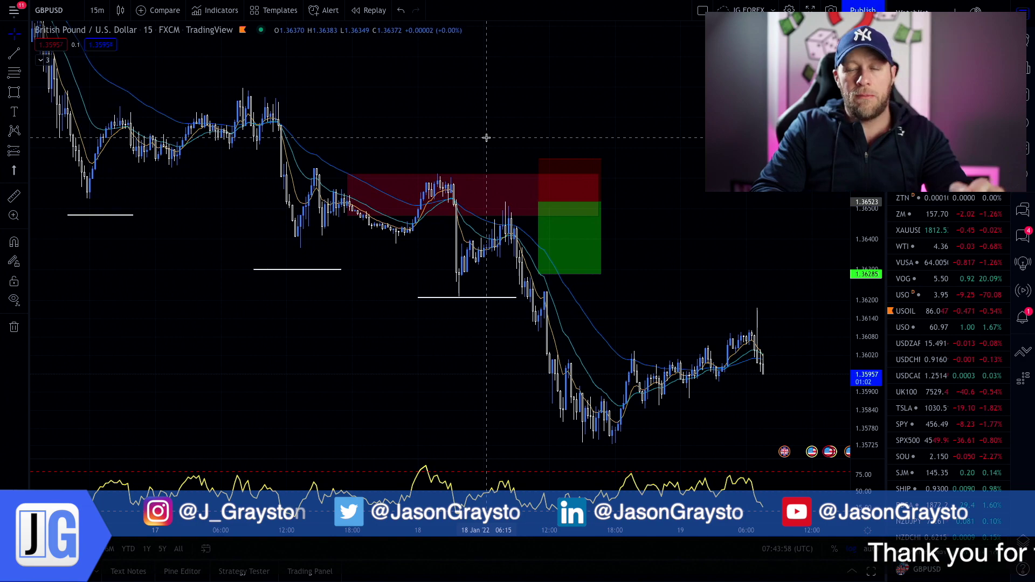
Set the EURUSD chart to the 4-hour interval and examine the latest candles against the sell stop order and the red zone
left_click_drag(563, 111, 441, 116)
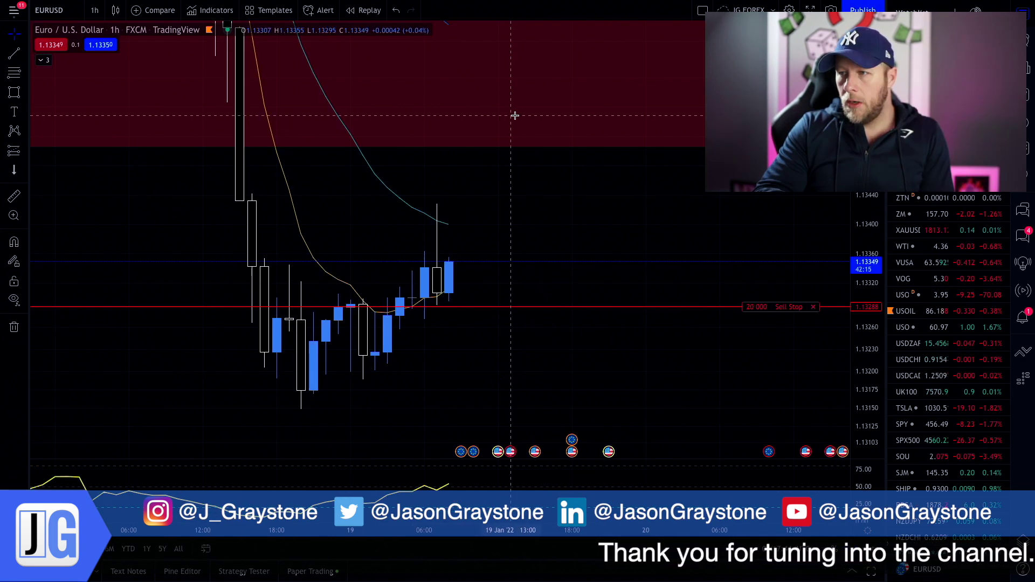
scroll(515, 116, "left", 3)
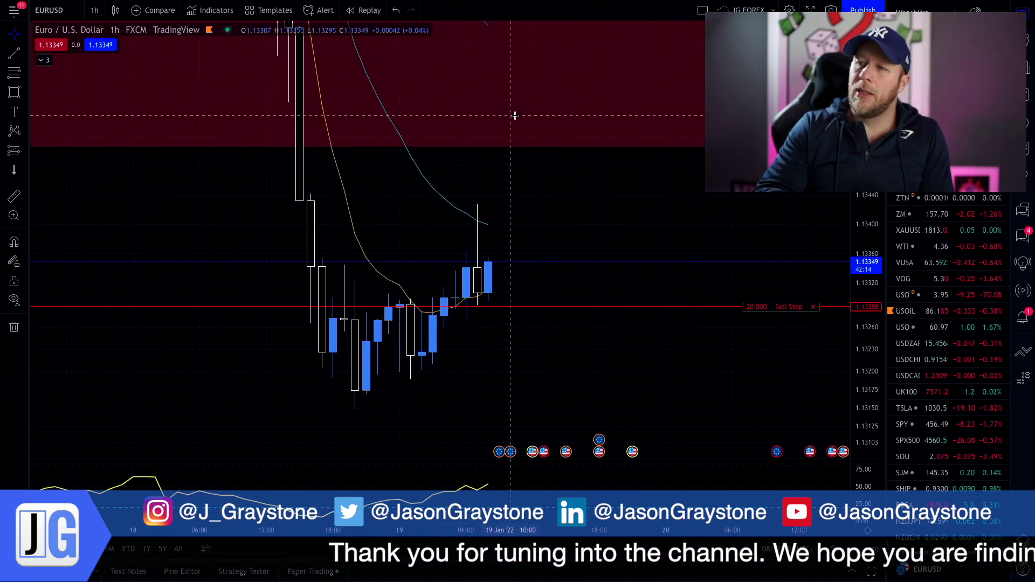
left_click_drag(586, 200, 699, 200)
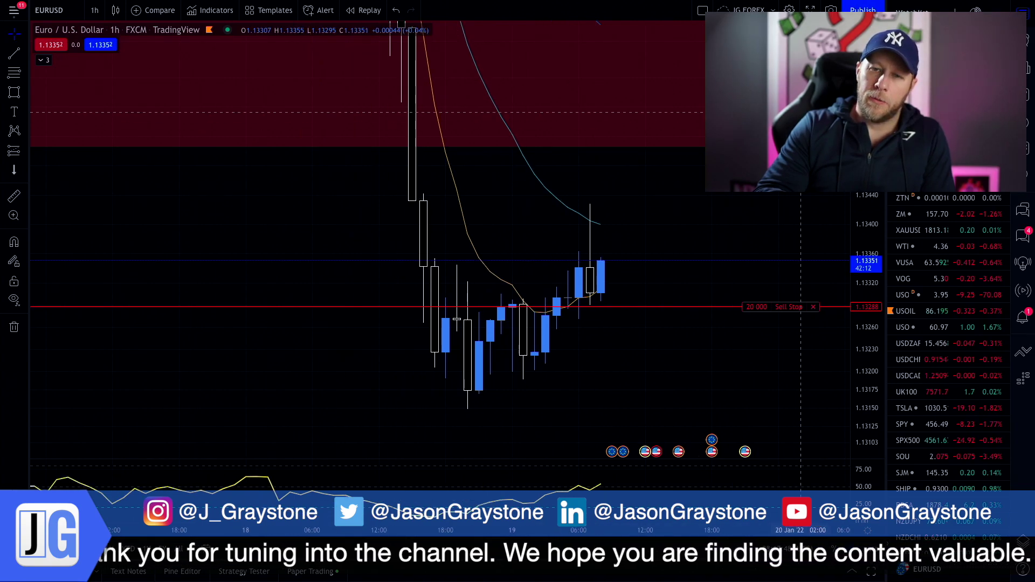
left_click(95, 10)
left_click(107, 310)
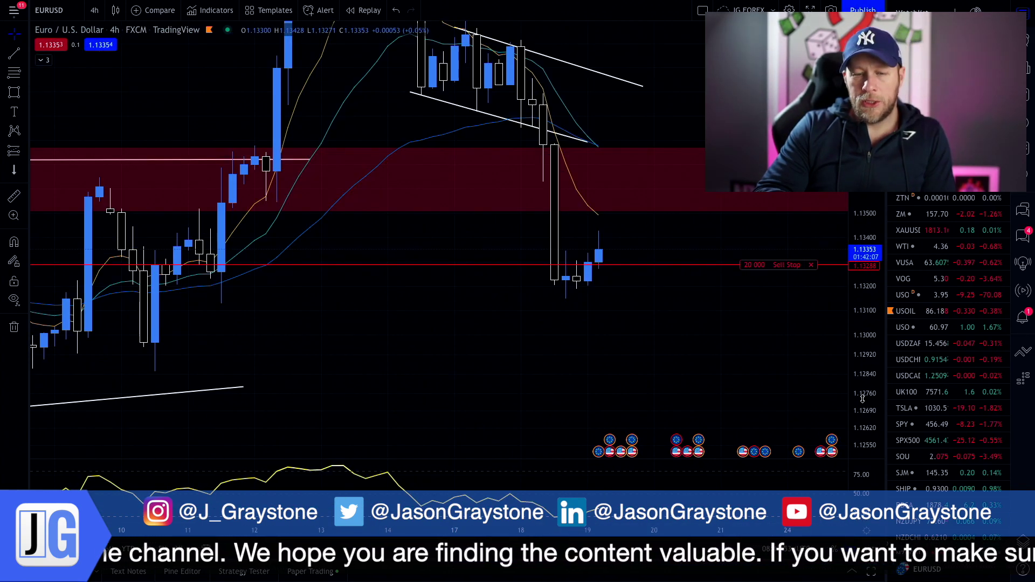
left_click_drag(646, 359, 605, 386)
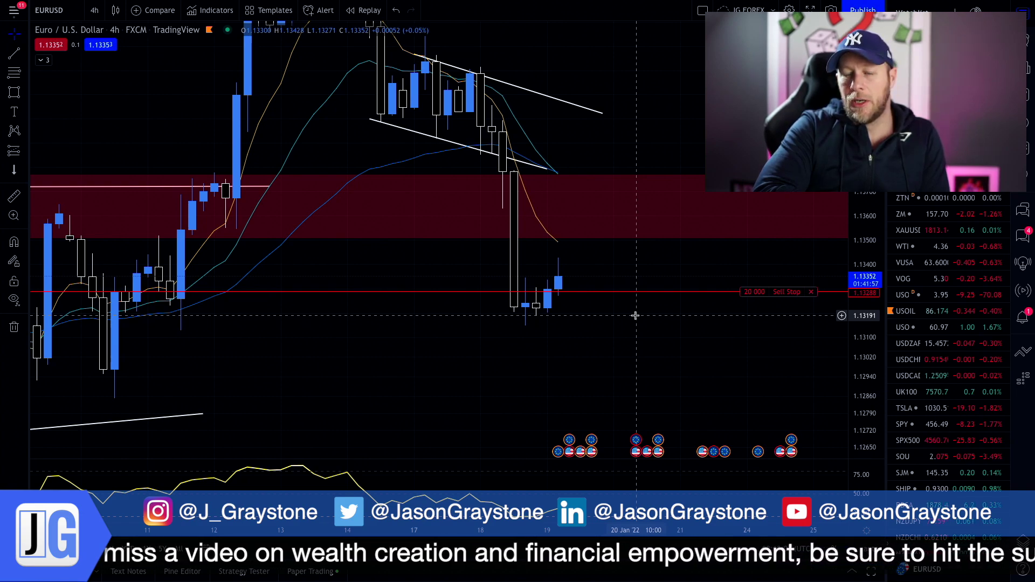
scroll(609, 318, "down", 2)
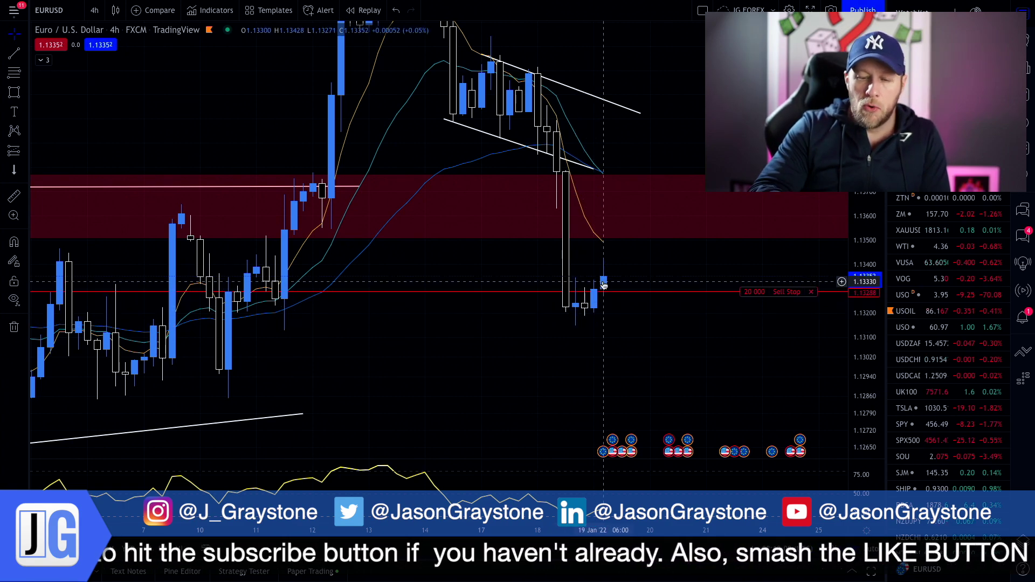
Return EURUSD to the 1-hour interval and examine the 19 January candles relative to the moving averages and the sell stop order
type("60")
key("Return")
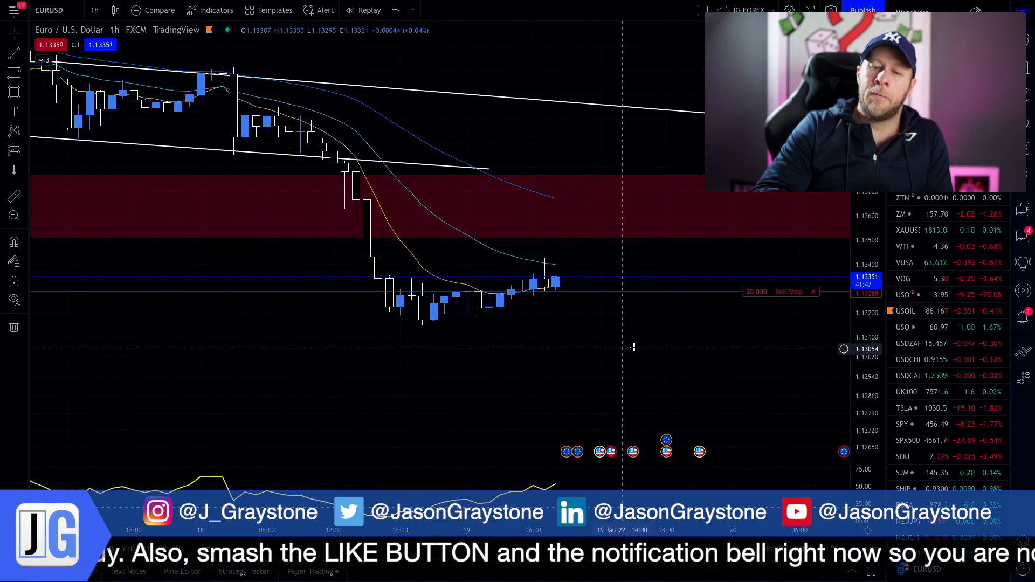
scroll(631, 348, "up", 3)
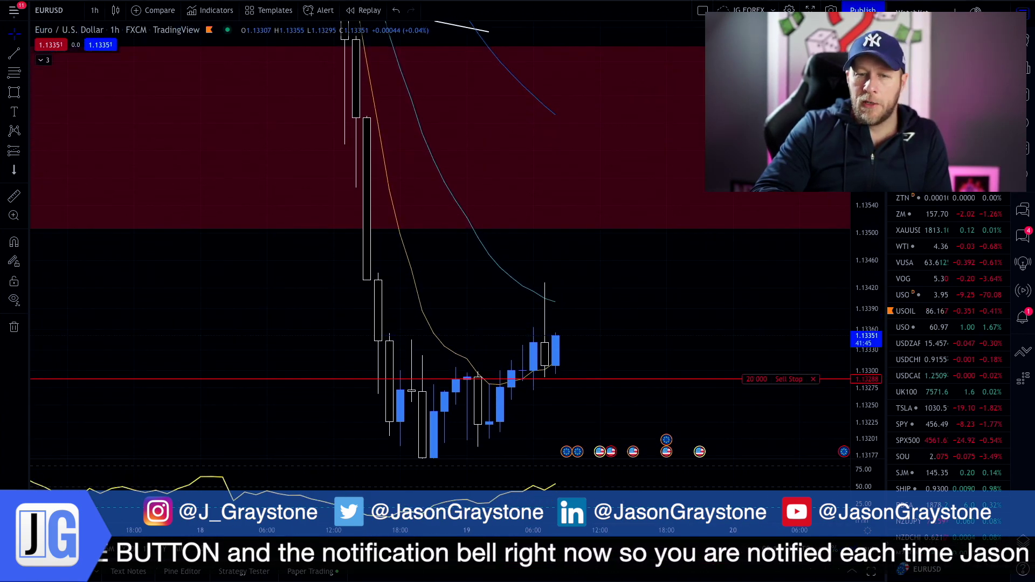
left_click_drag(709, 340, 624, 240)
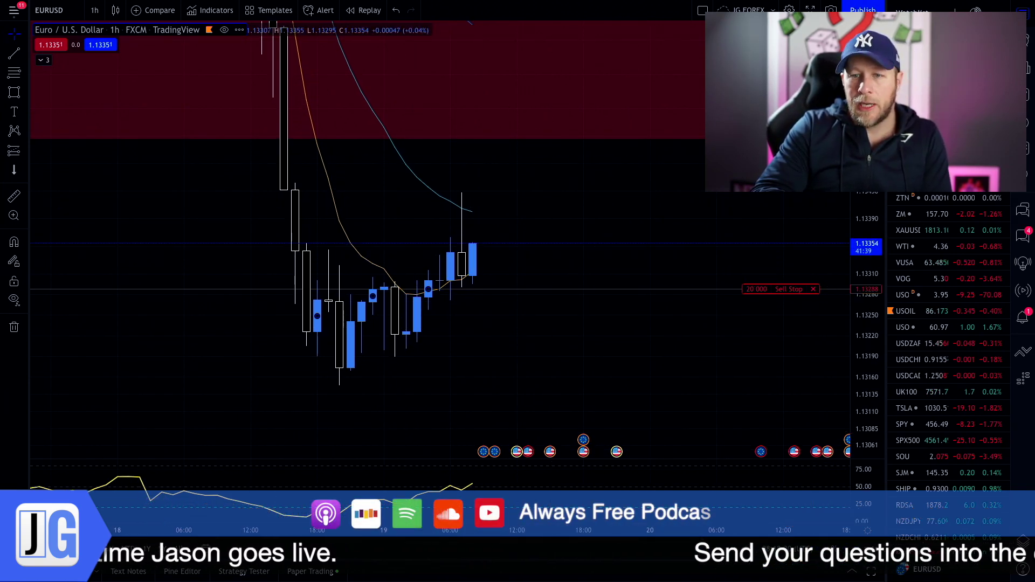
left_click_drag(866, 204, 866, 223)
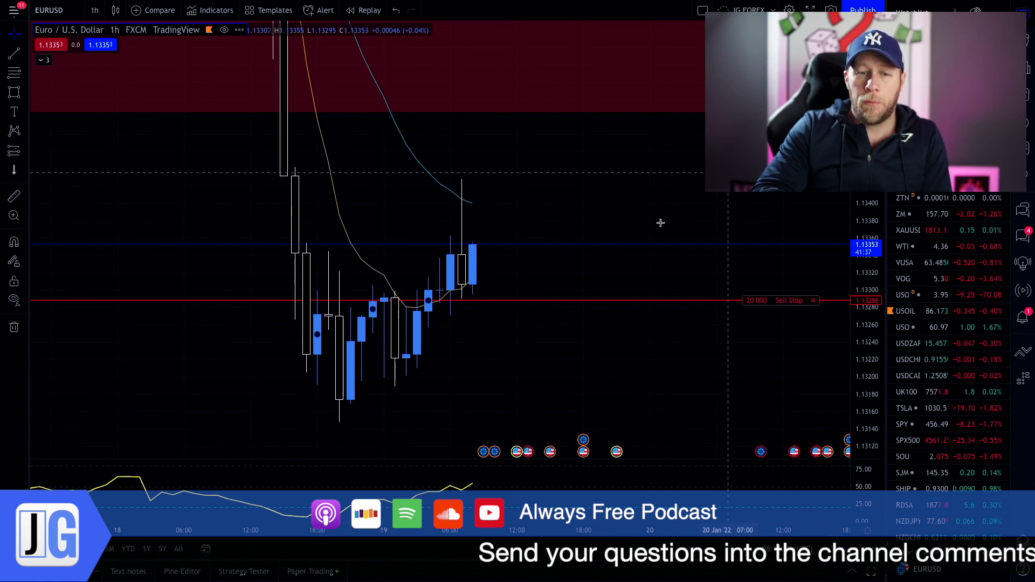
left_click_drag(576, 222, 620, 223)
scroll(593, 223, "up", 3)
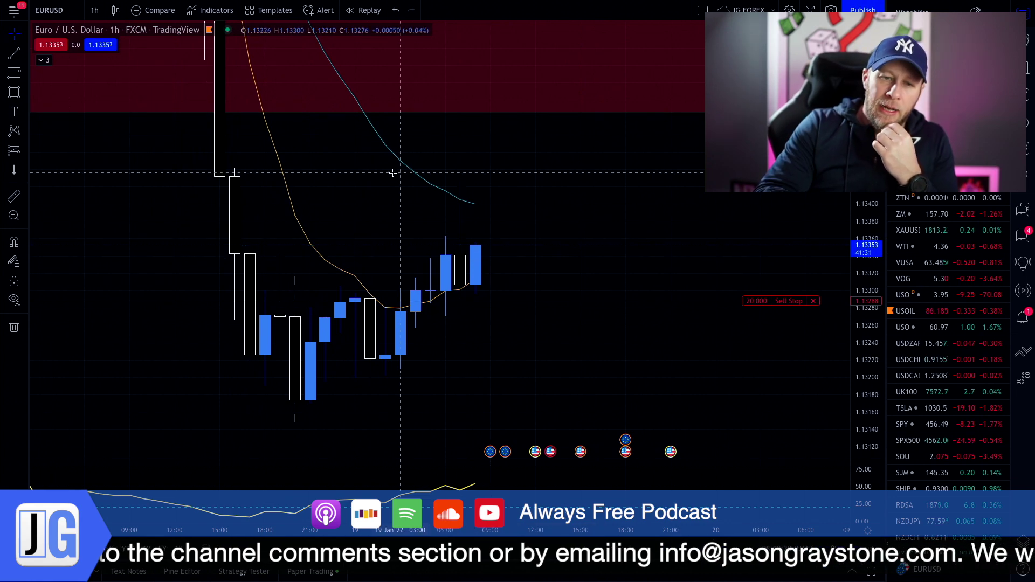
scroll(461, 196, "up", 2)
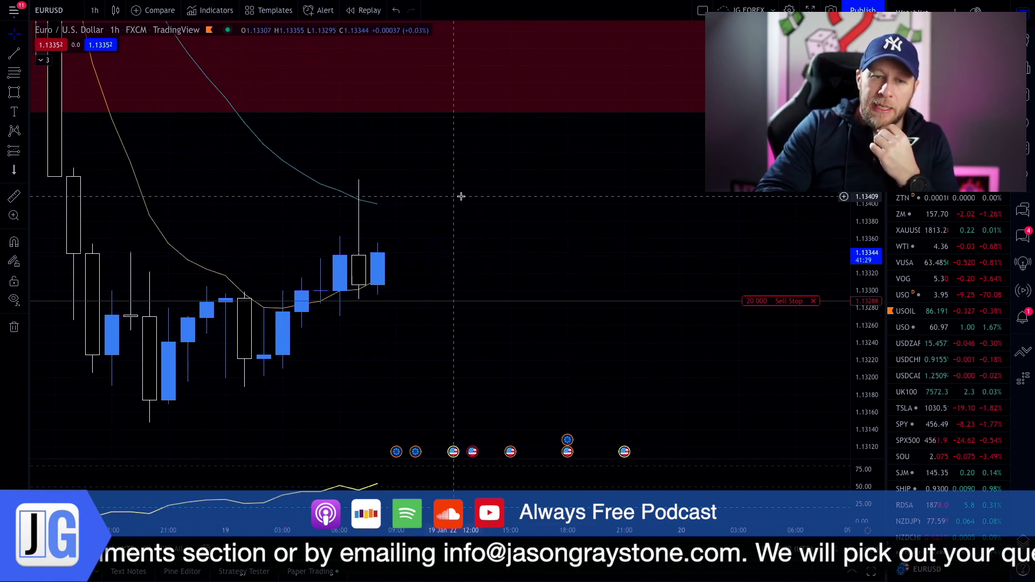
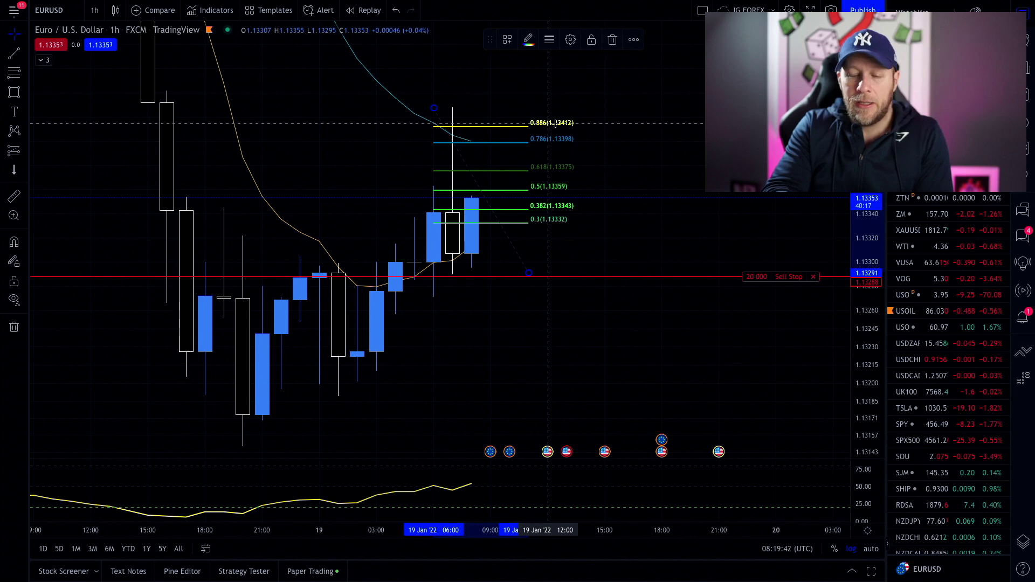
Delete the Fibonacci retracement drawn over the latest EURUSD candles and review the price action below the red zone
key("Delete")
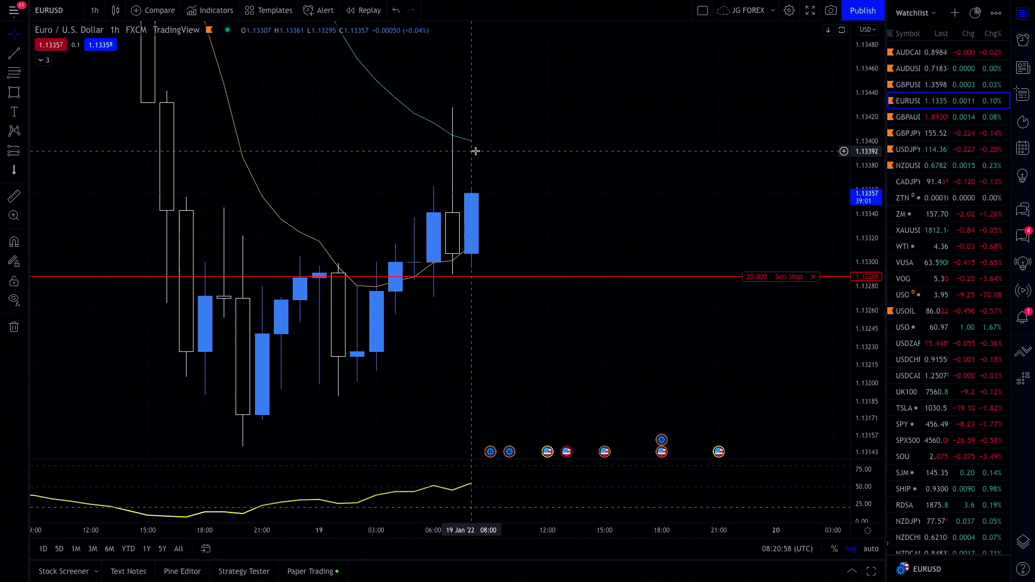
left_click_drag(473, 139, 714, 143)
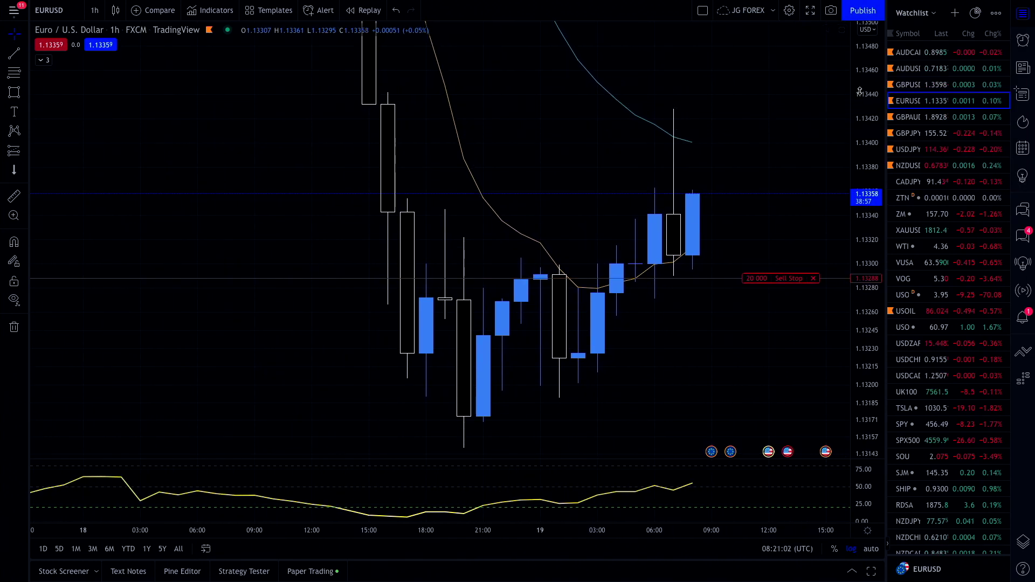
left_click_drag(865, 102, 866, 215)
left_click_drag(751, 344, 596, 343)
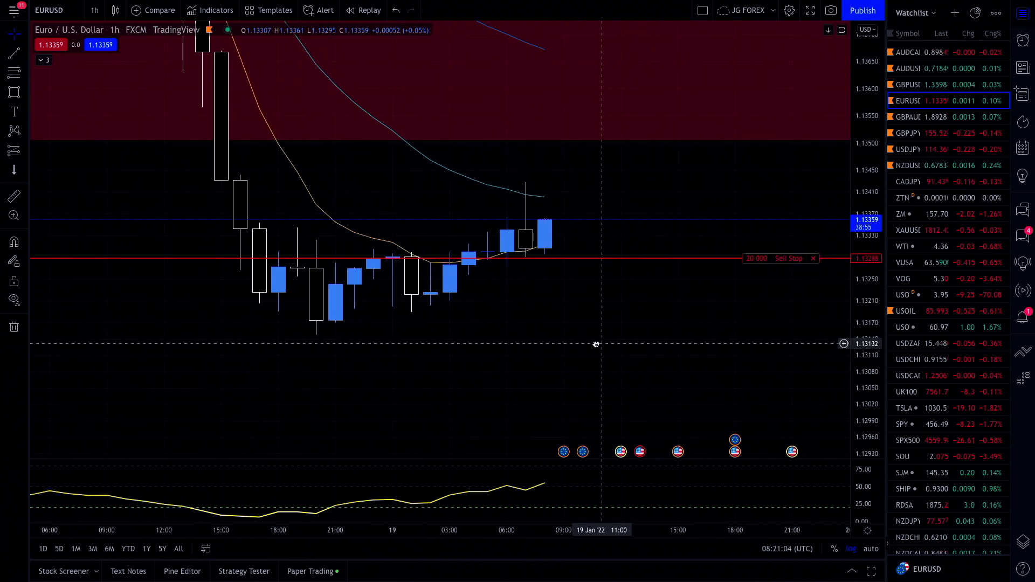